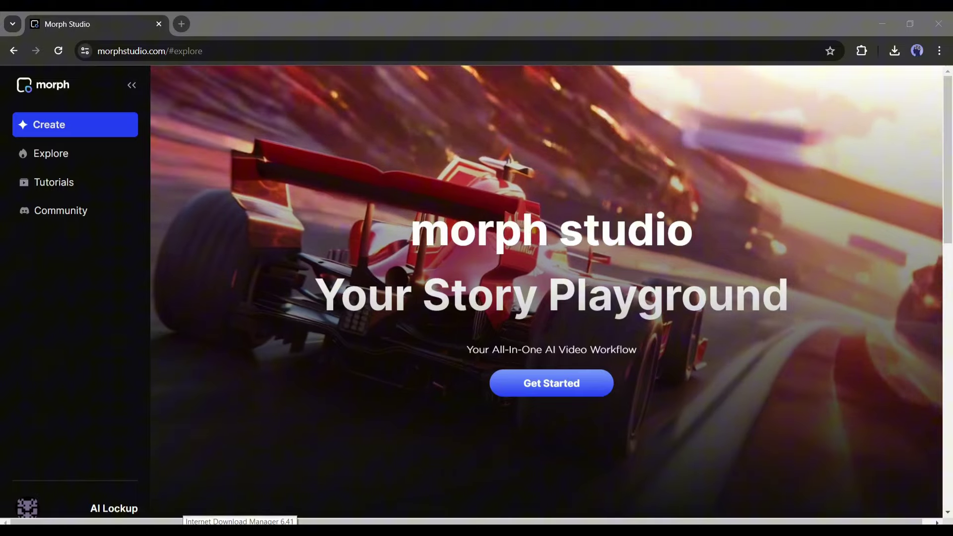
Step: Look over the Morph Studio home page and its Explore section of popular templates
scroll(279, 292, "down", 4)
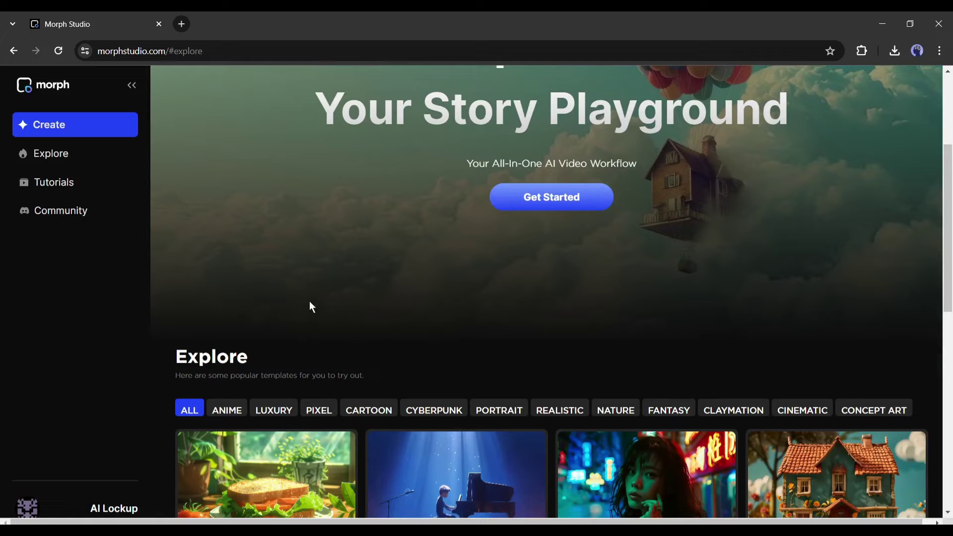
scroll(374, 282, "down", 3)
scroll(374, 282, "up", 6)
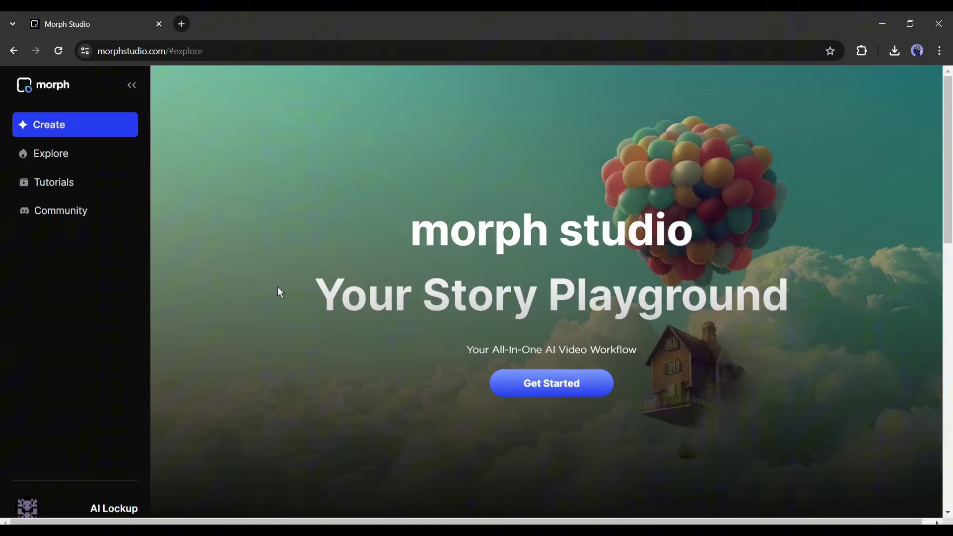
scroll(279, 292, "down", 4)
scroll(373, 282, "down", 3)
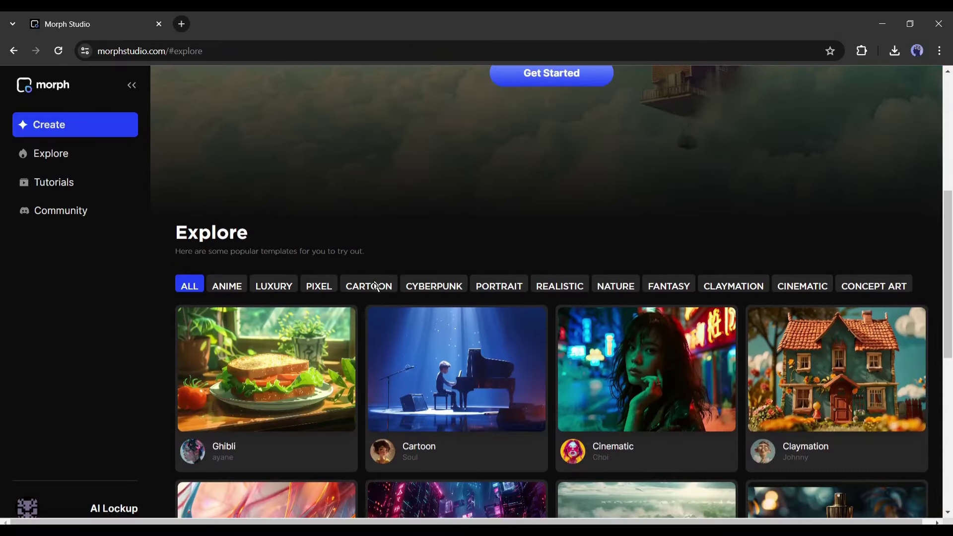
scroll(374, 283, "up", 7)
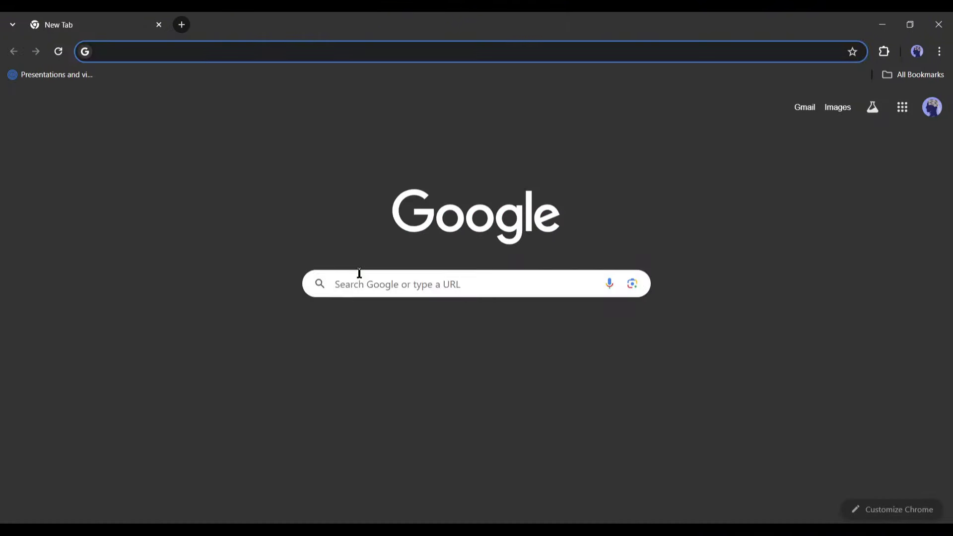
Step: Search Google for "morph studio", open the morphstudio.com site and go to its sign-up/log-in
left_click(359, 273)
type("morp")
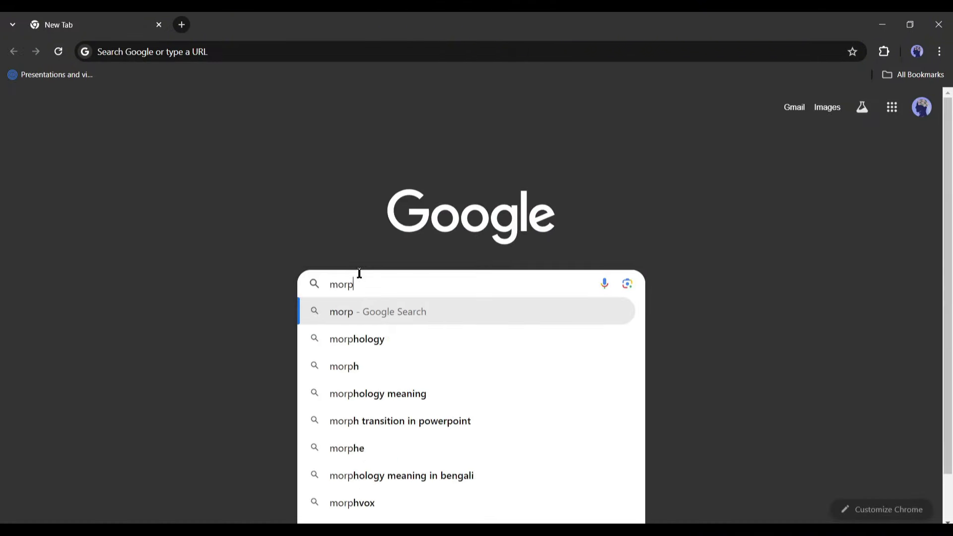
type("h Studio")
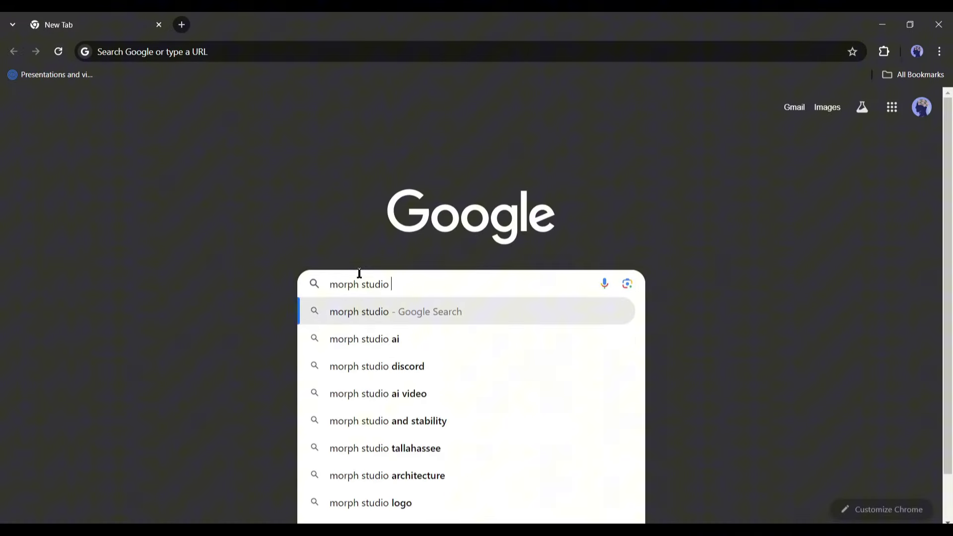
key("Return")
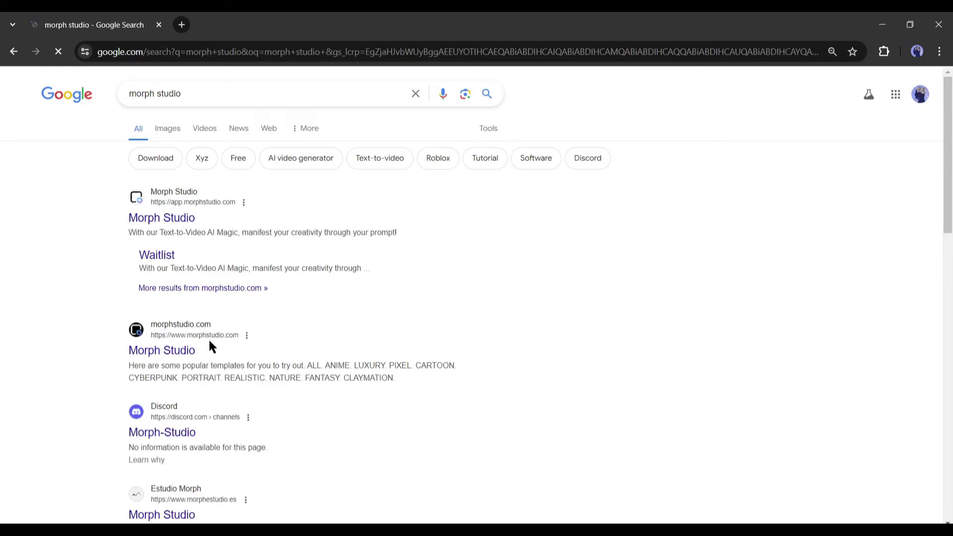
left_click(155, 354)
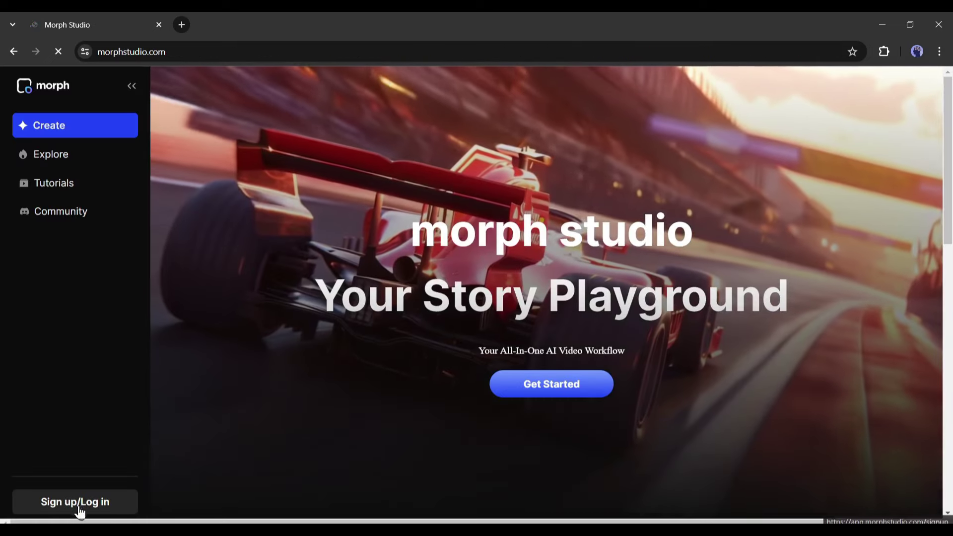
left_click(82, 503)
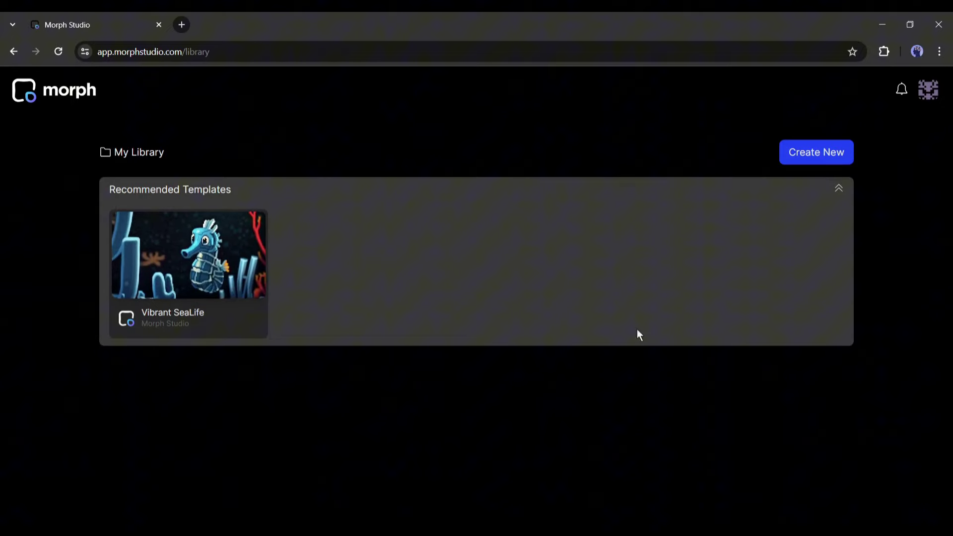
Step: Create a new project named "Test" with a 16:9 aspect ratio
left_click(818, 158)
left_click(460, 213)
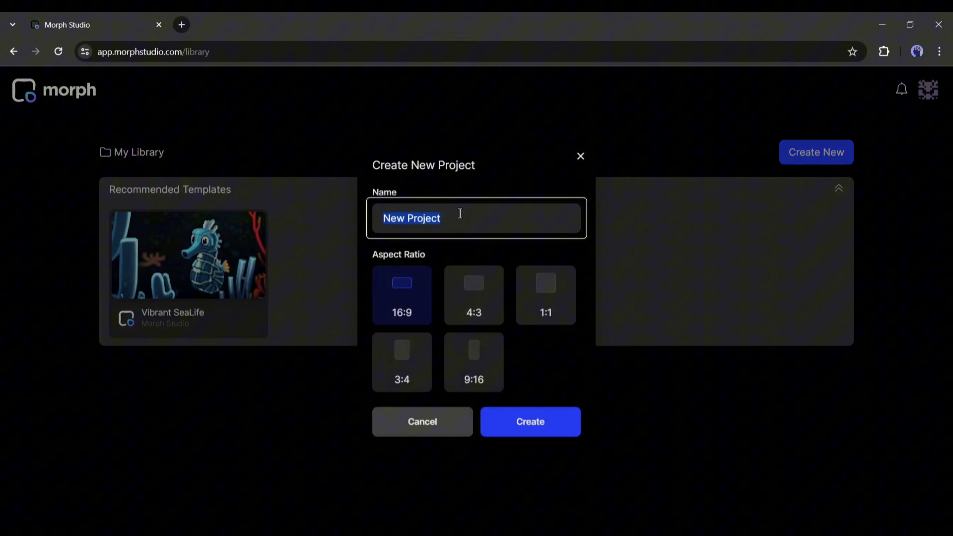
type("Test")
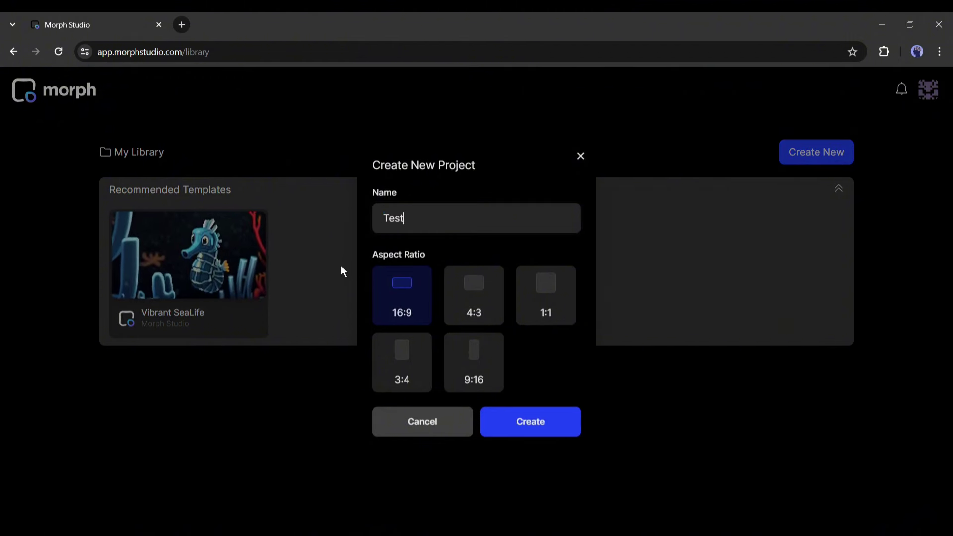
left_click(402, 297)
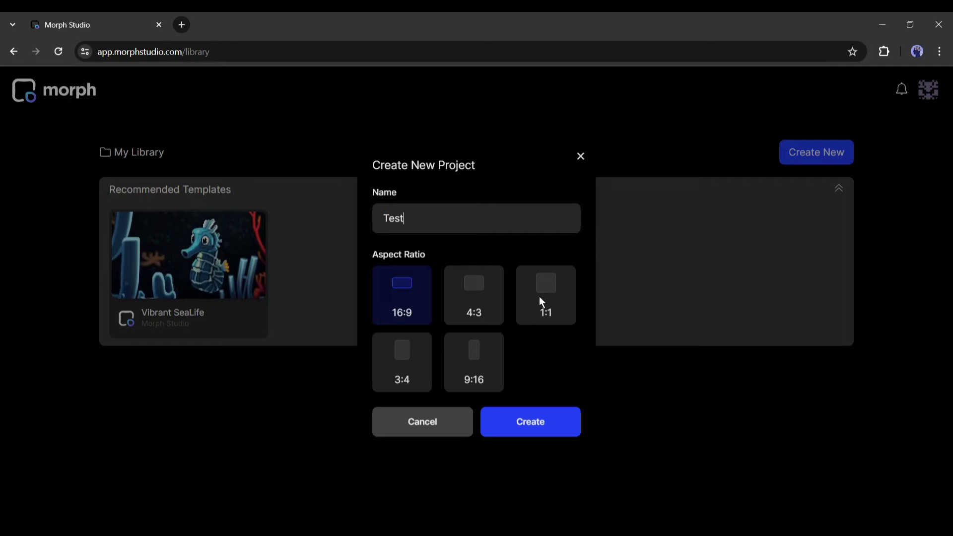
double_click(407, 294)
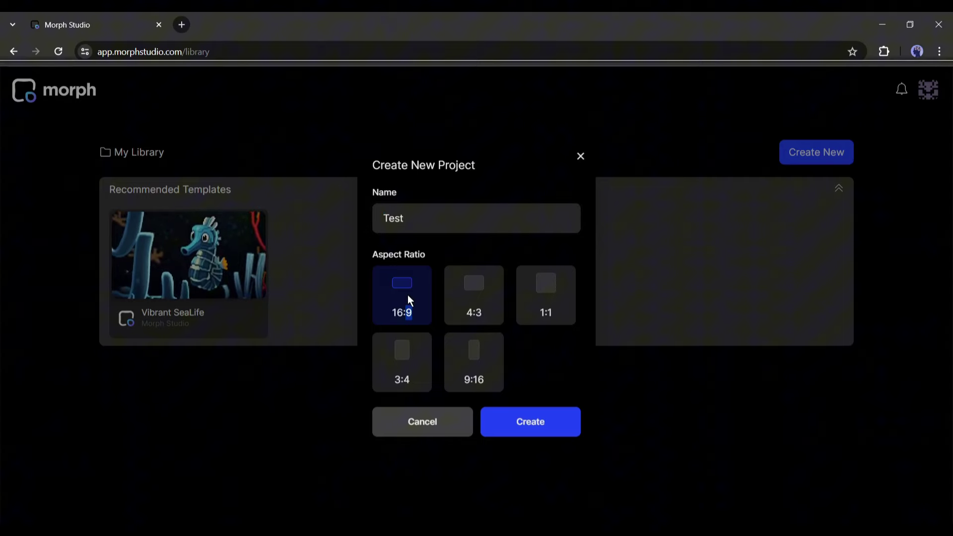
left_click(407, 295)
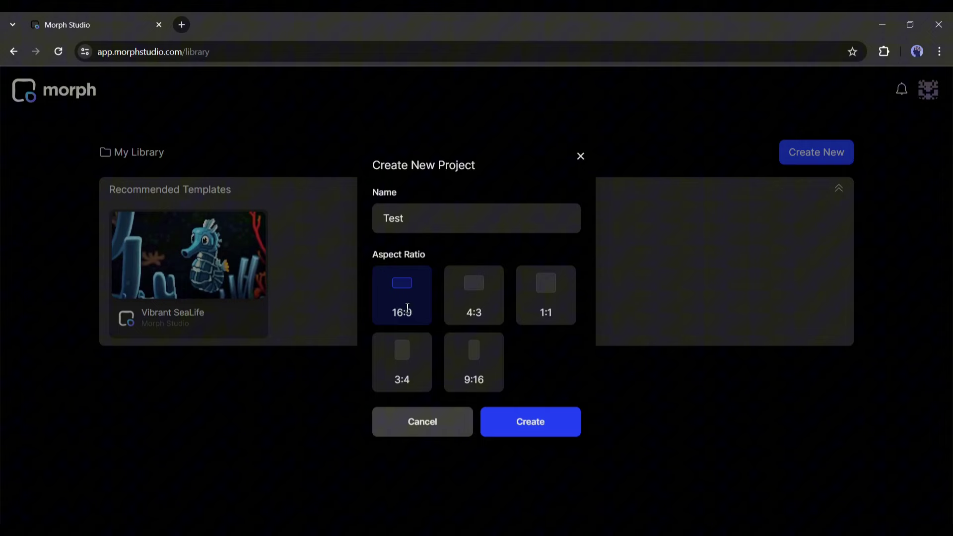
left_click(557, 423)
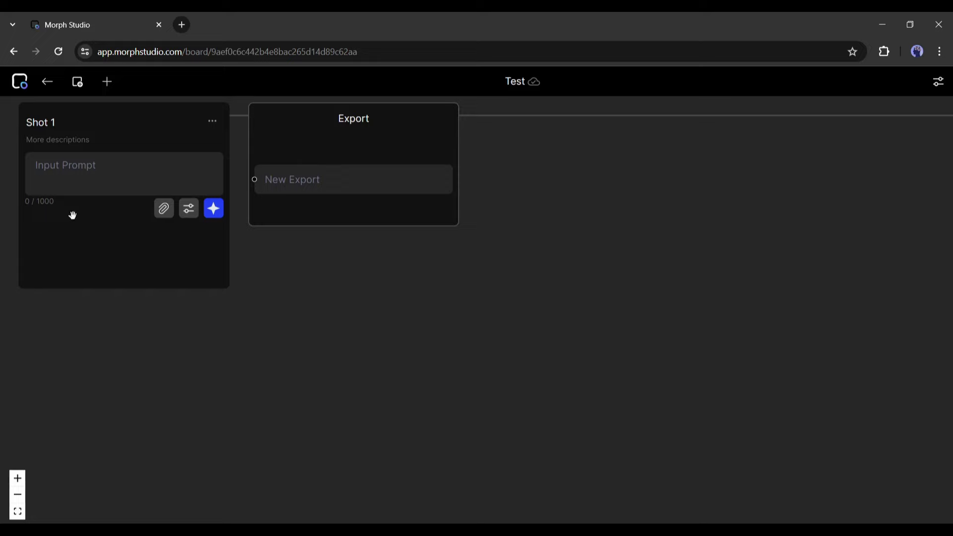
Step: Rename the Shot 1 card to "Scene 1" and save the change
left_click(212, 122)
left_click(451, 255)
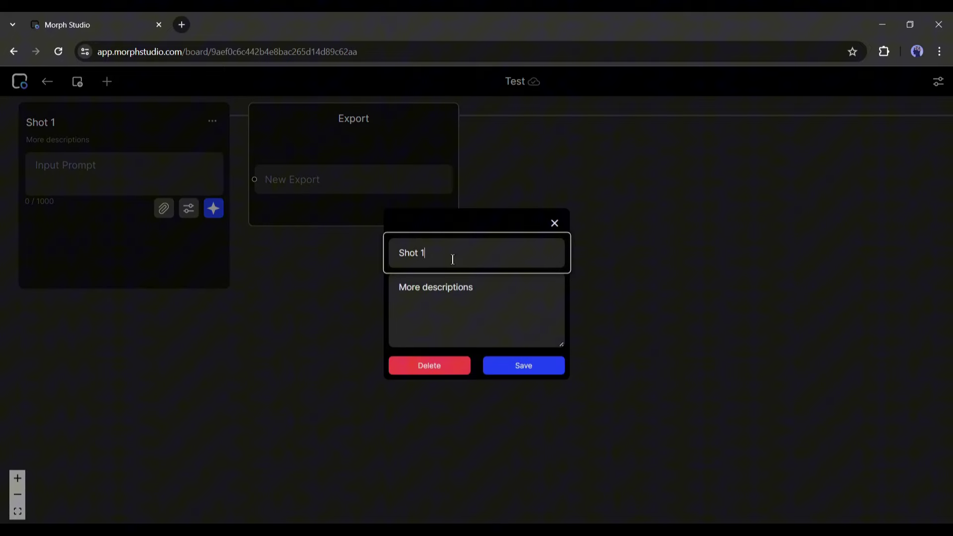
triple_click(442, 254)
type("Se")
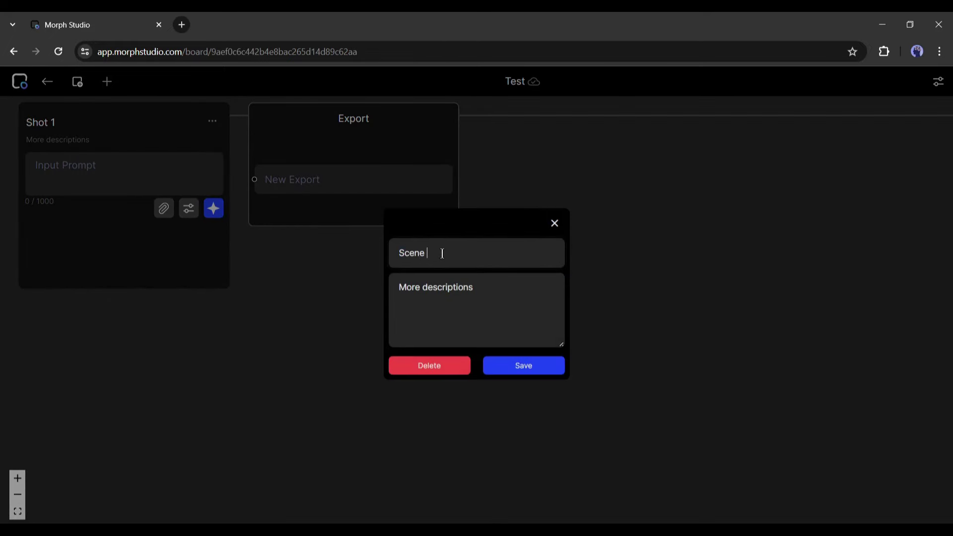
left_click(423, 308)
left_click(507, 370)
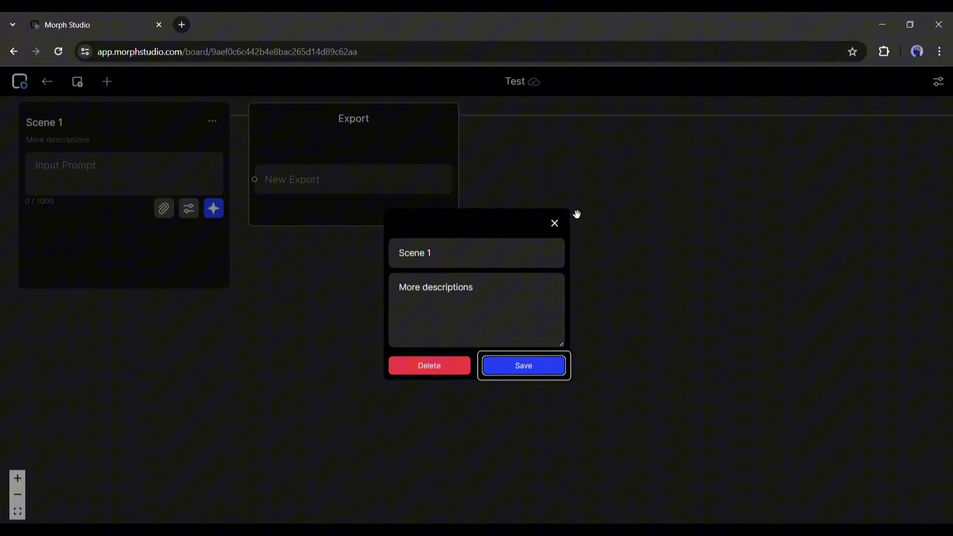
left_click(554, 224)
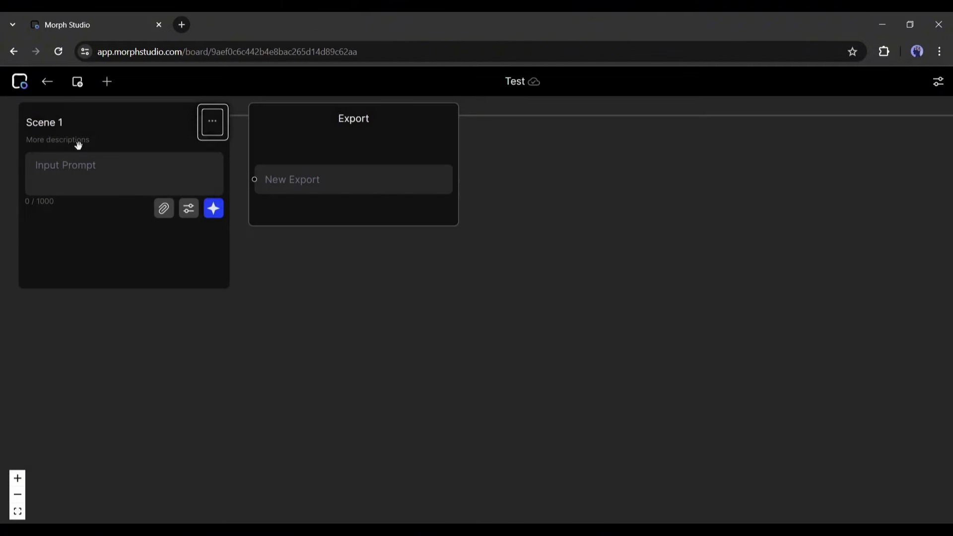
left_click(58, 224)
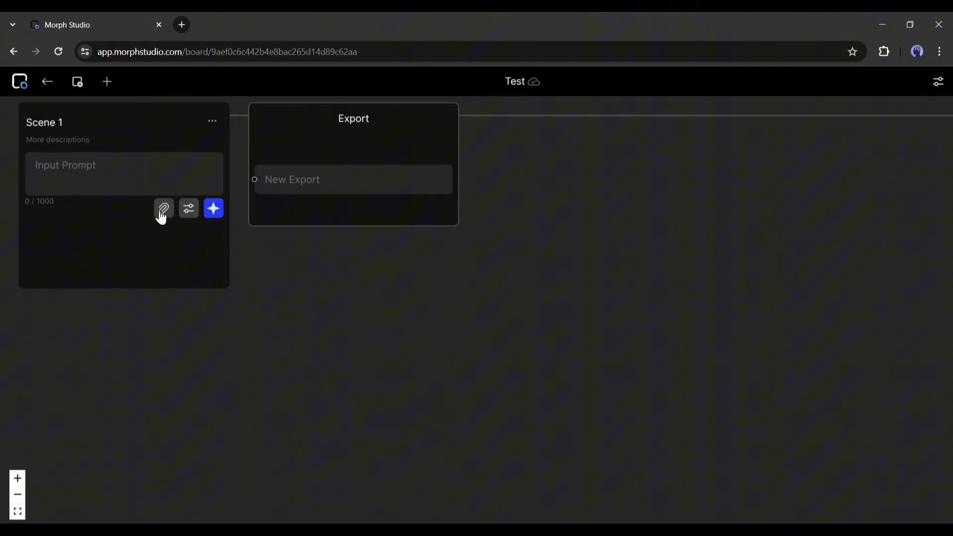
left_click(122, 162)
left_click(168, 218)
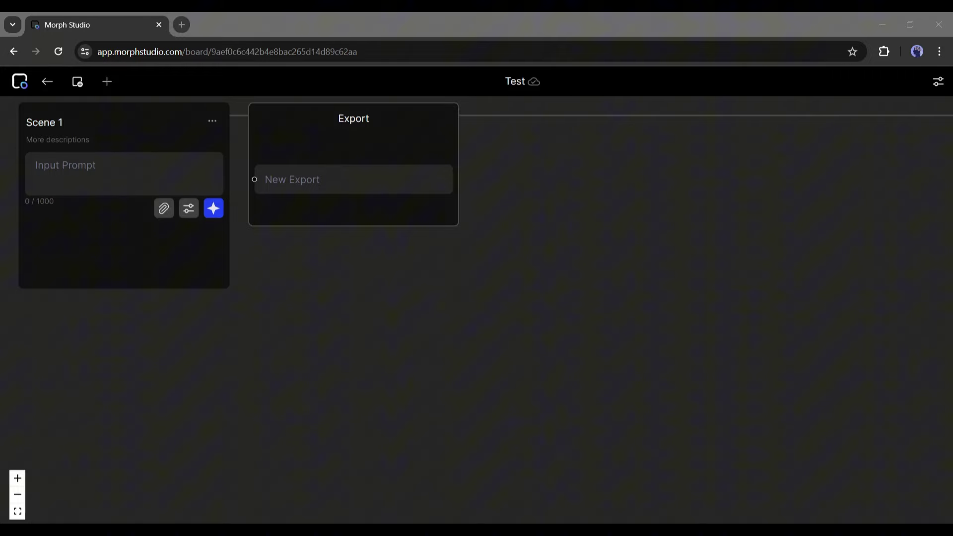
key("Escape")
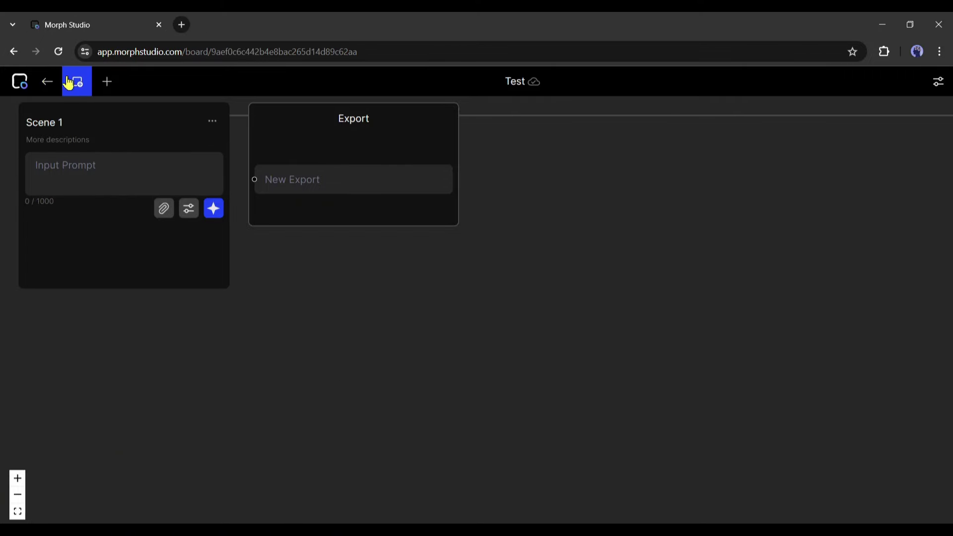
Step: Add a second shot card to the board and delete it
left_click(76, 95)
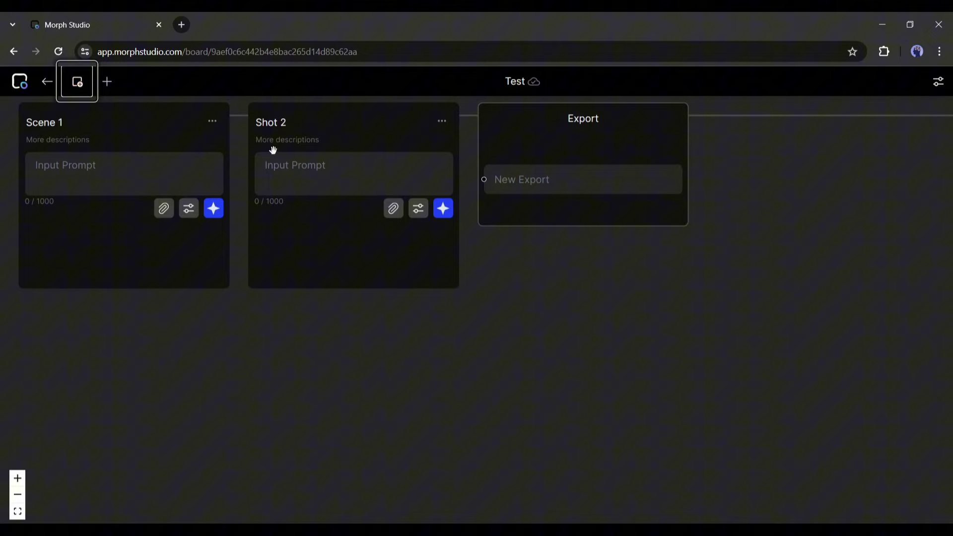
left_click(443, 128)
left_click(434, 368)
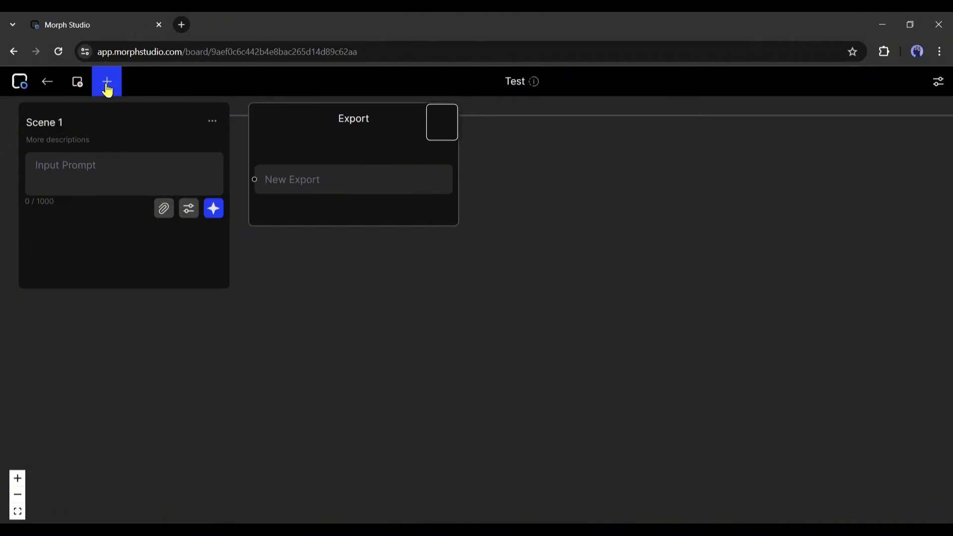
Step: View the batch upload dialog for images and videos, then close it without uploading
left_click(106, 88)
left_click(174, 121)
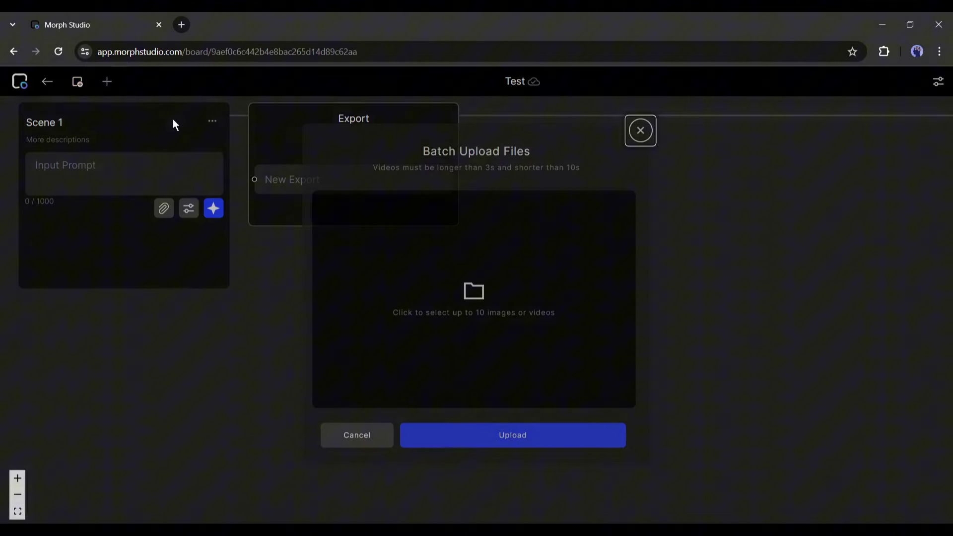
left_click(640, 131)
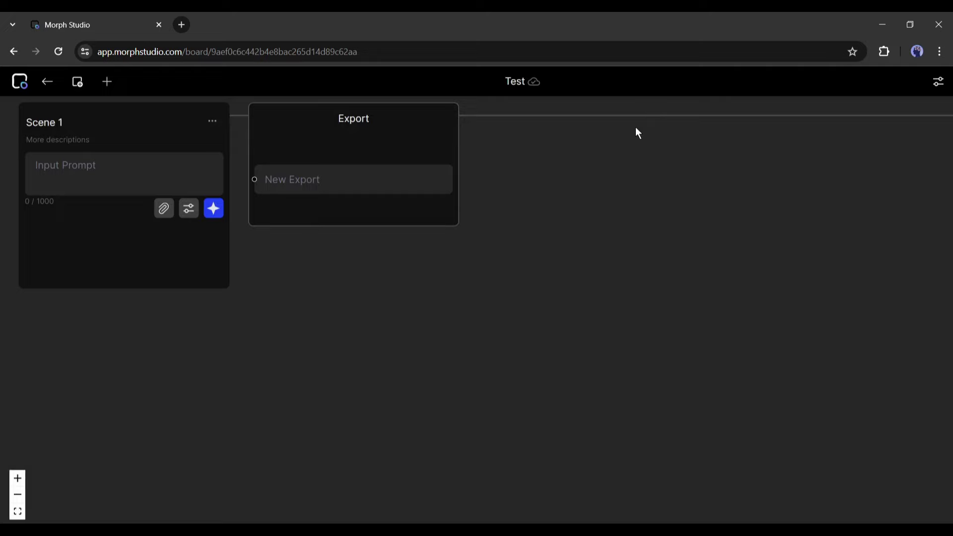
Step: Enter the prompt "A Jackson Chameleon walking a on green tree branch" for Scene 1
left_click(75, 178)
scroll(89, 217, "up", 1)
type("A Jackson Chameleon walking a on green tree branch")
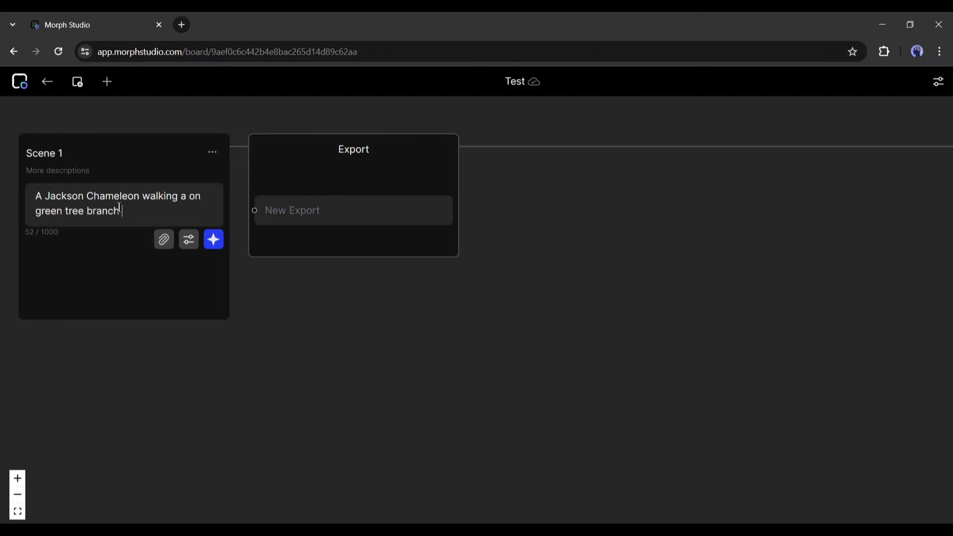
Step: Set Scene 1's model to Text-to-Video-Morph-0.1 and its camera movement to zoom_in
left_click(189, 241)
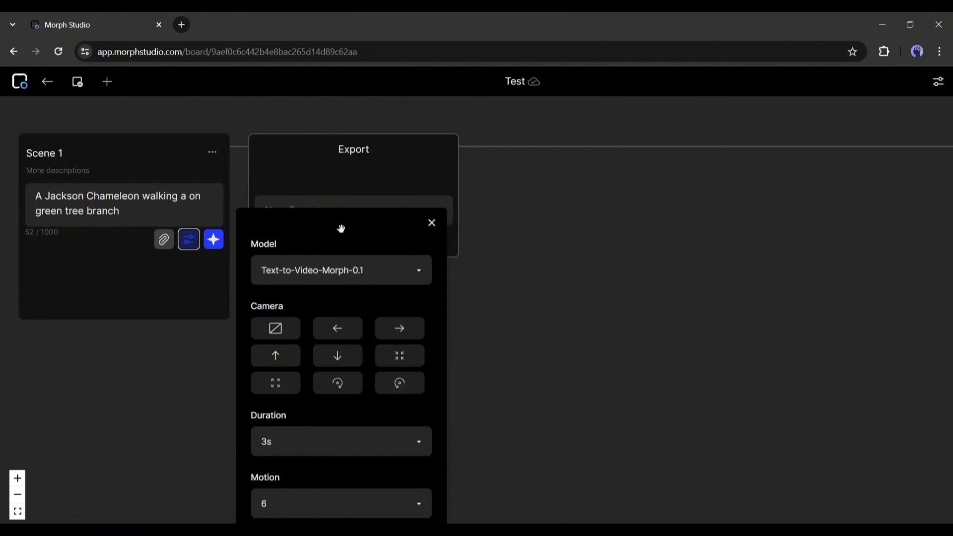
left_click(418, 272)
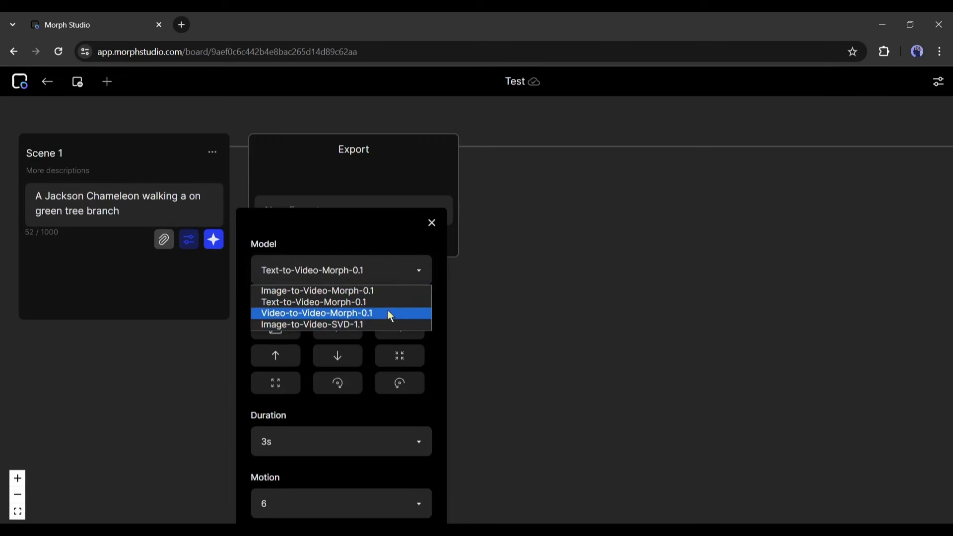
left_click(332, 305)
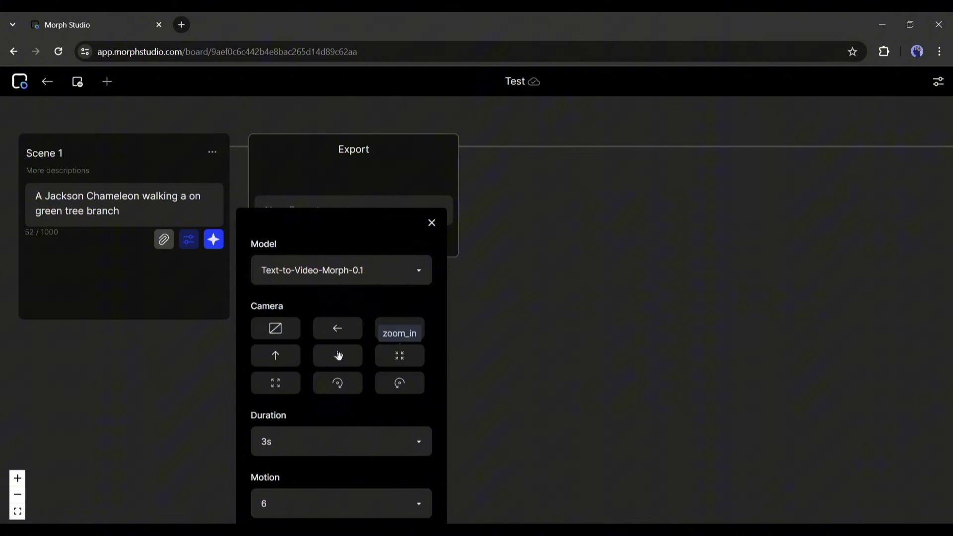
left_click(405, 360)
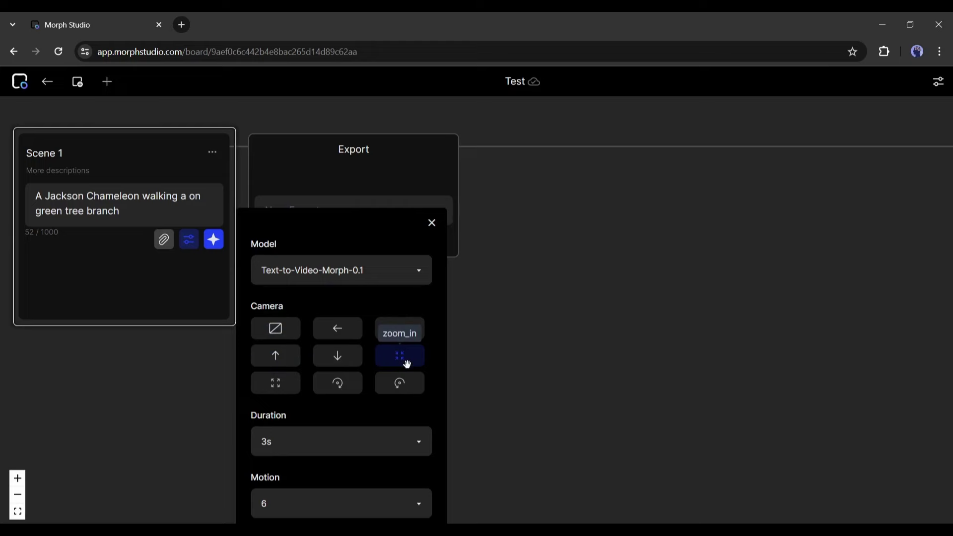
Step: Set Scene 1's duration to 5s and motion to 6, and generate the chameleon video
scroll(353, 347, "down", 2)
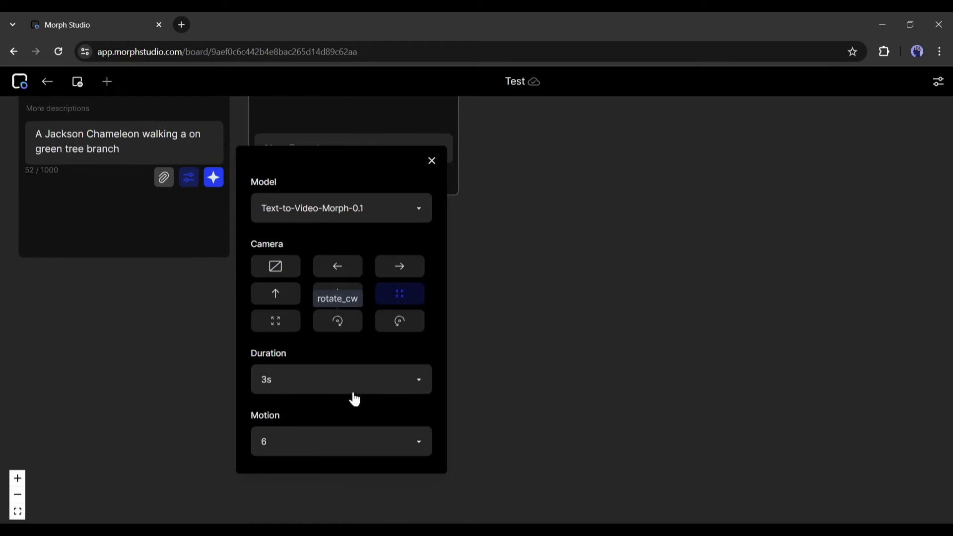
left_click(404, 386)
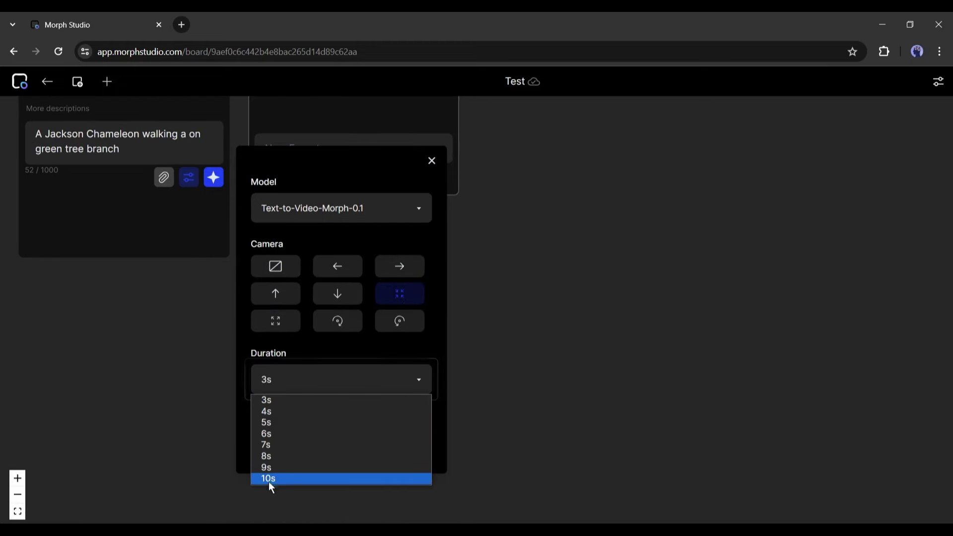
left_click(282, 425)
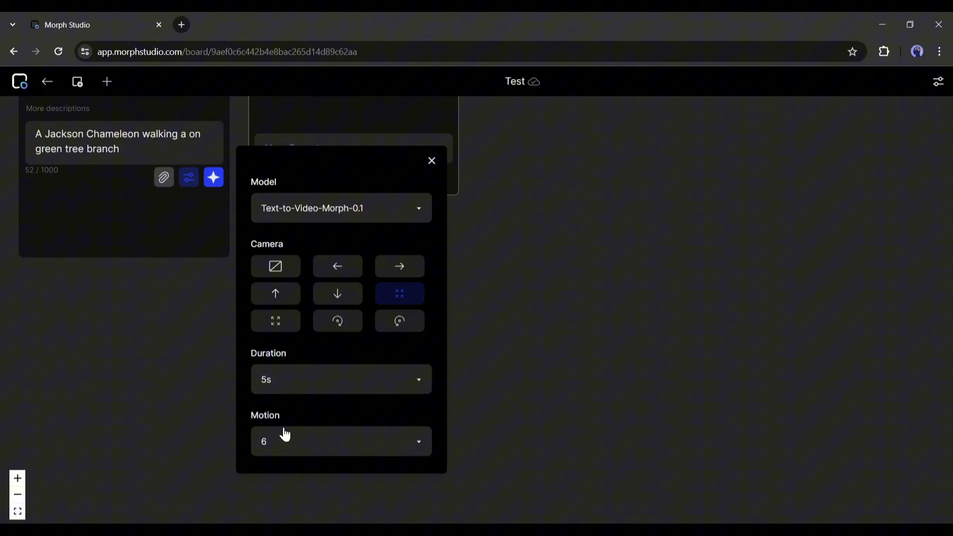
left_click(383, 449)
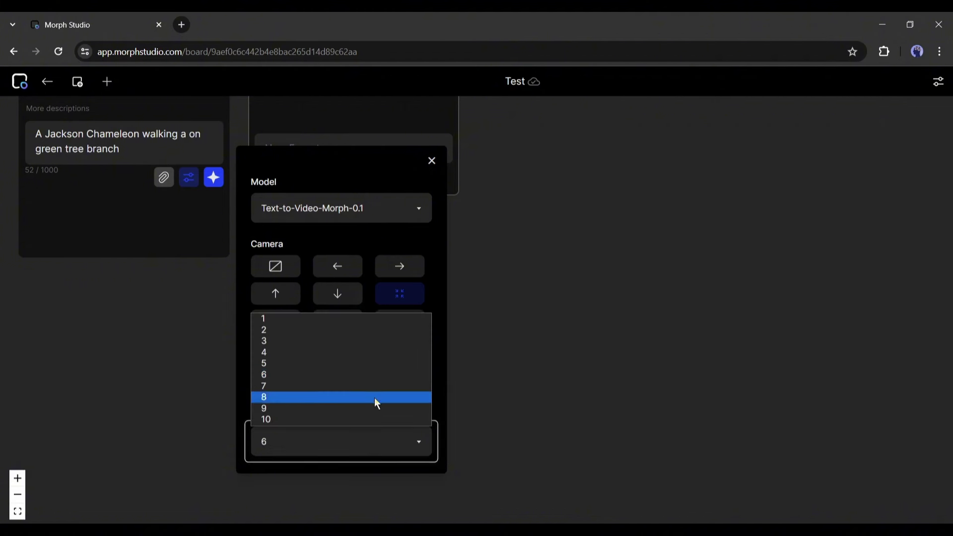
left_click(302, 376)
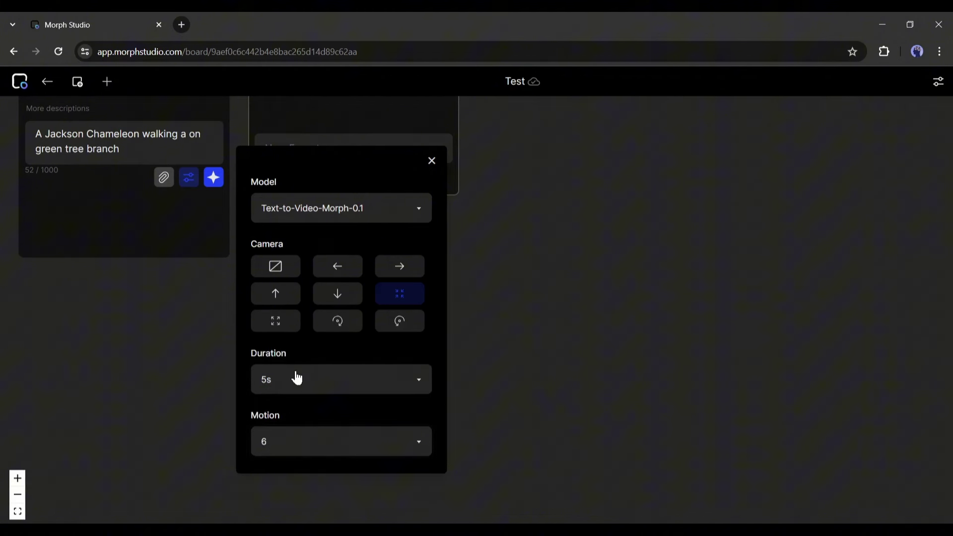
scroll(296, 377, "up", 1)
left_click(213, 240)
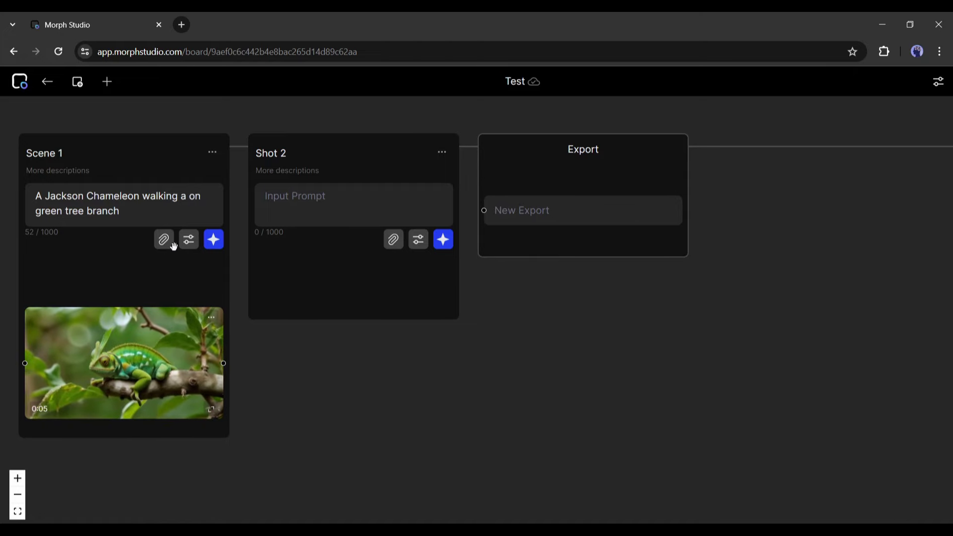
Step: Set Scene 1's motion to 8 and generate another chameleon video from the same prompt
left_click(189, 239)
left_click(297, 503)
left_click(301, 460)
scroll(270, 466, "down", 2)
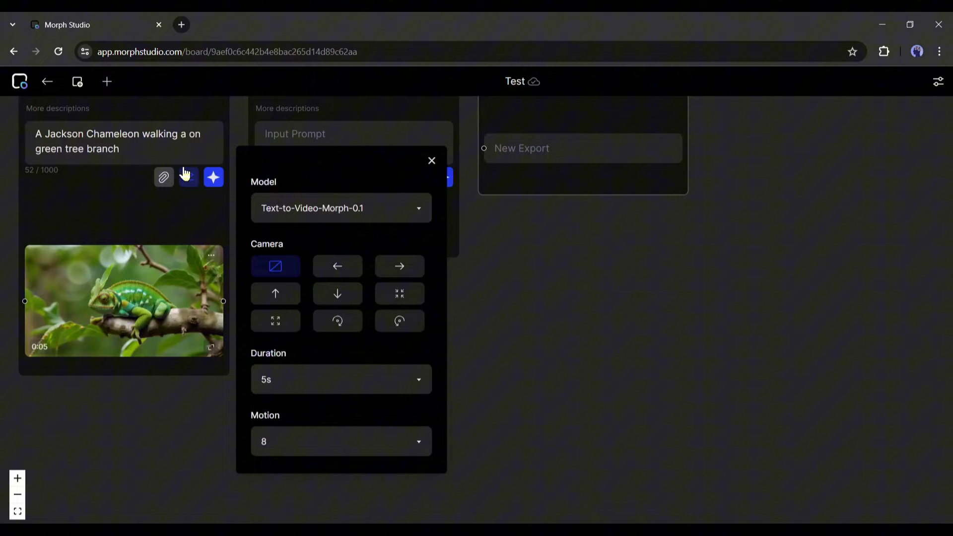
left_click(214, 184)
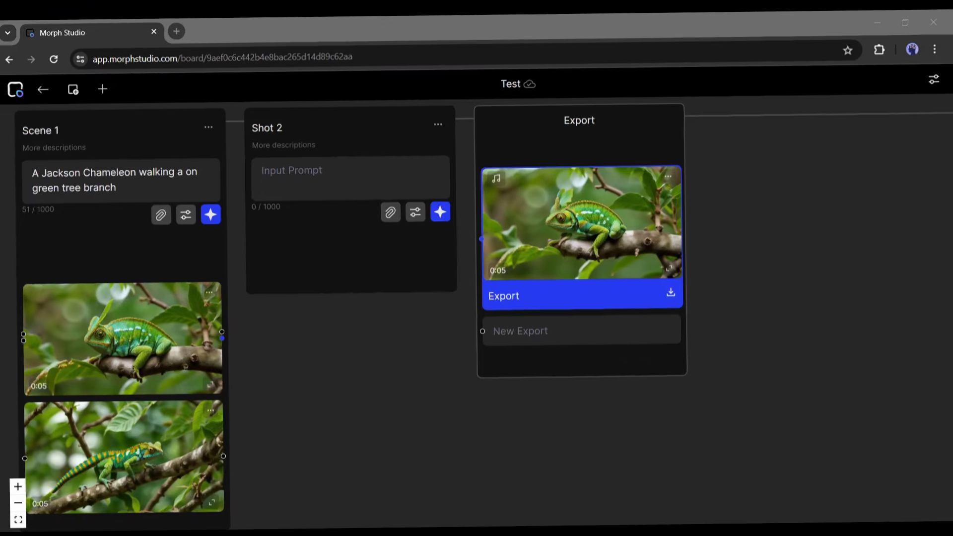
Step: Apply the Animation 3D style transfer to the first chameleon video in Scene 1
scroll(135, 407, "down", 1)
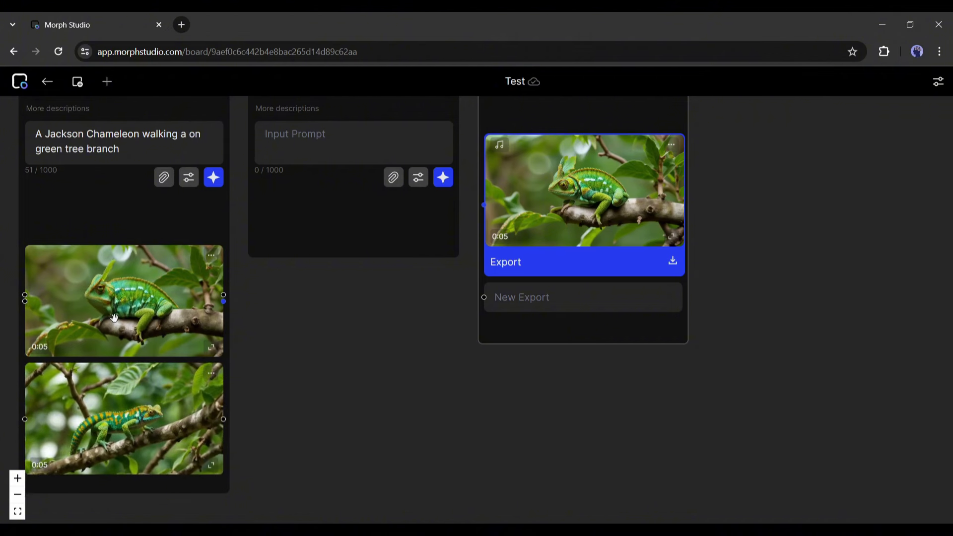
scroll(142, 366, "up", 1)
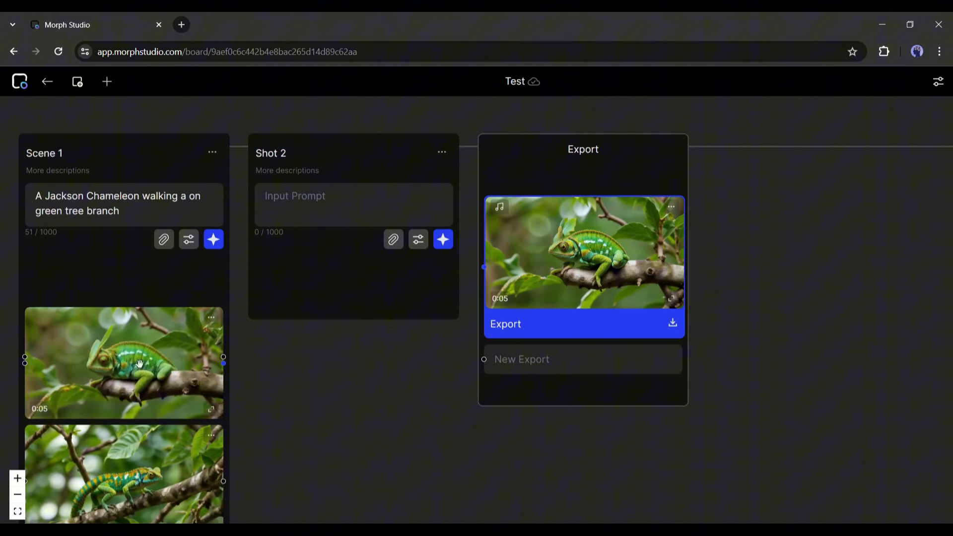
left_click(83, 211)
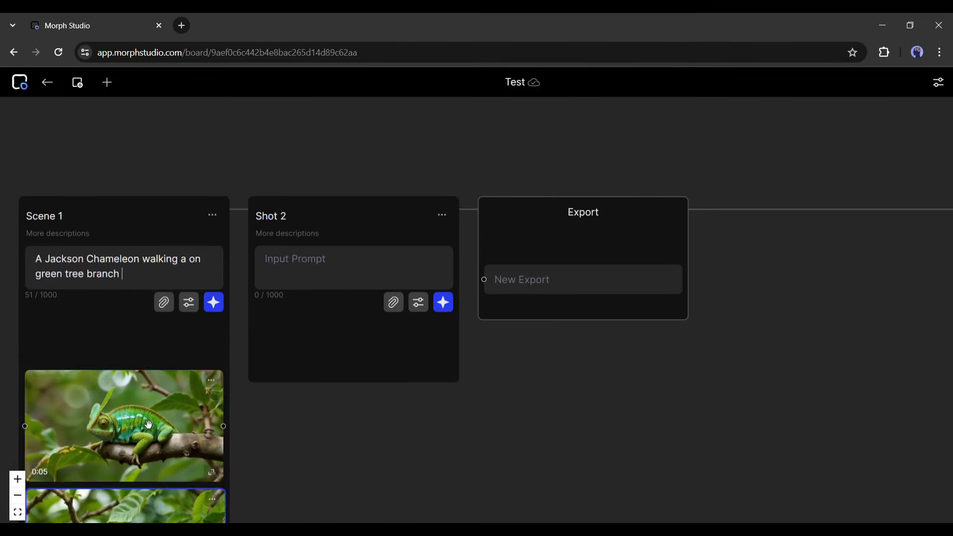
mouse_move(147, 425)
scroll(147, 425, "down", 1)
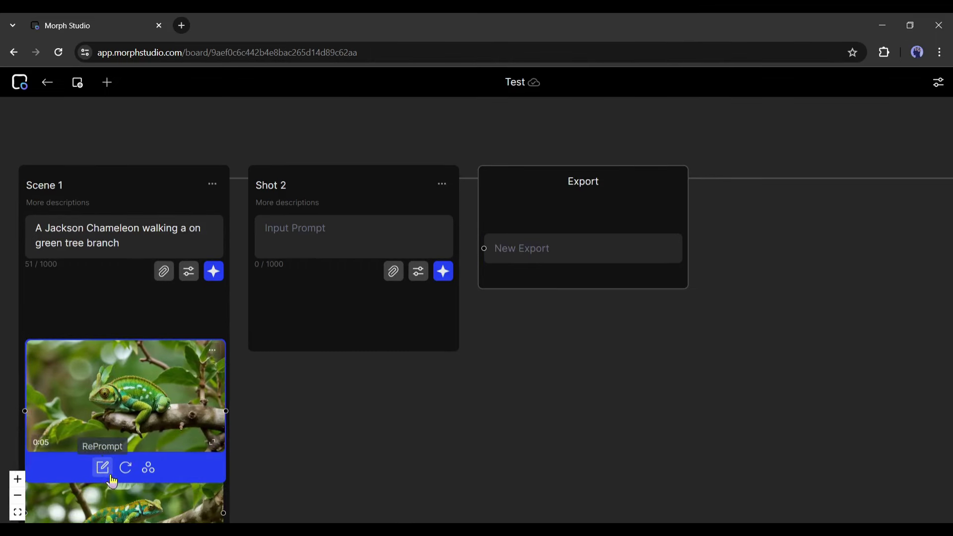
left_click(148, 466)
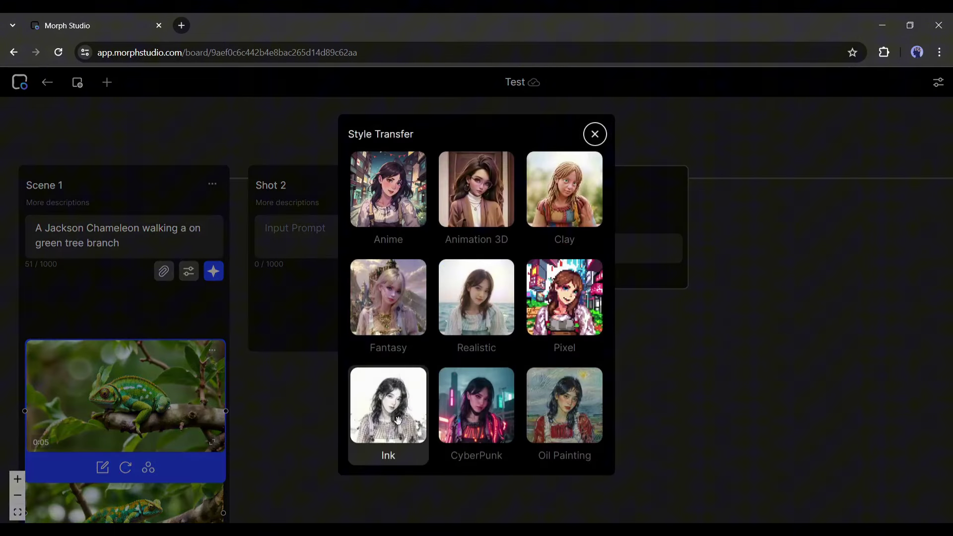
left_click(457, 211)
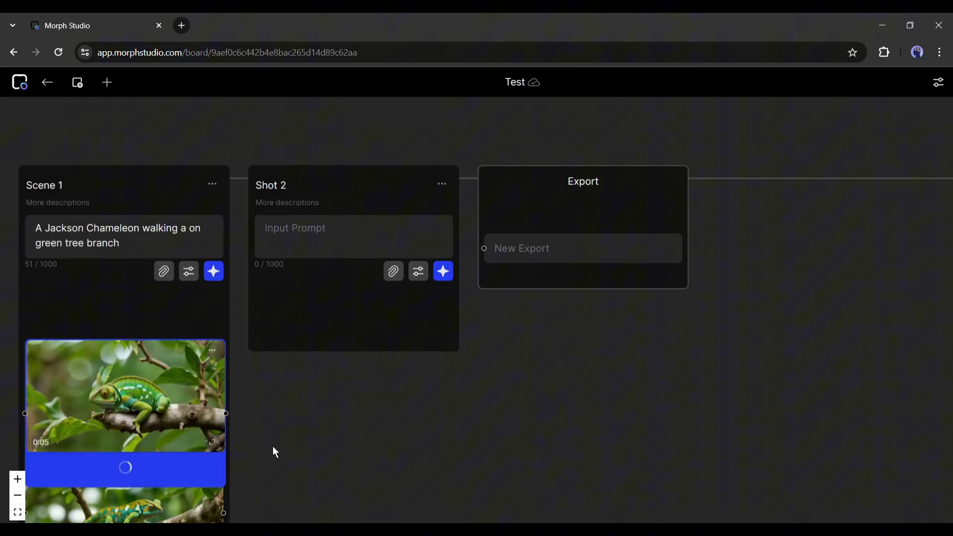
Step: Play the style-transferred chameleon video in its enlarged preview and close the preview
scroll(272, 447, "down", 2)
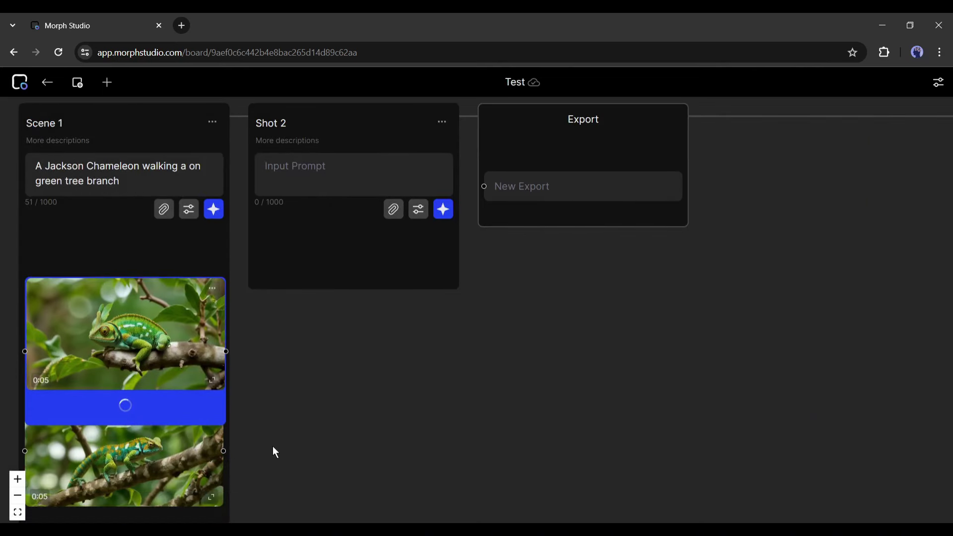
scroll(290, 438, "down", 4)
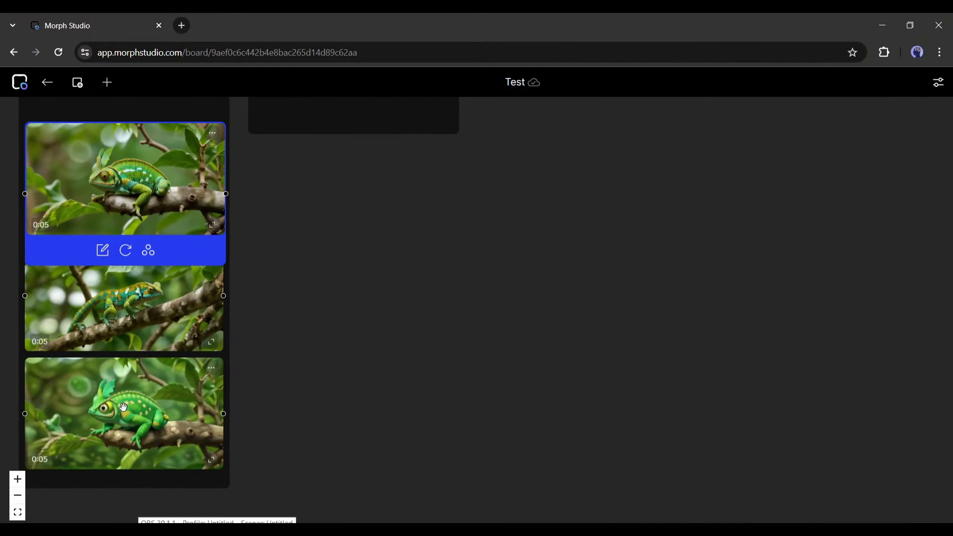
left_click(212, 459)
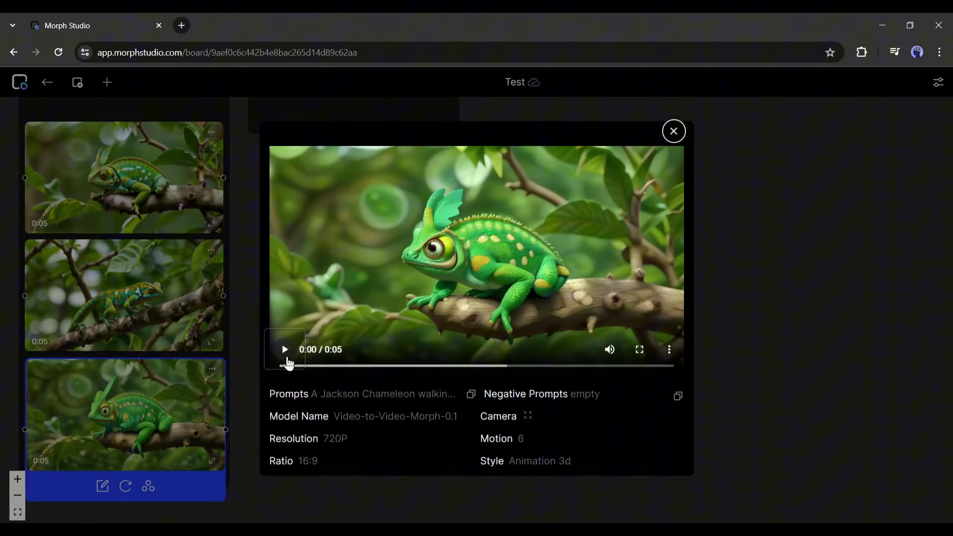
left_click(285, 352)
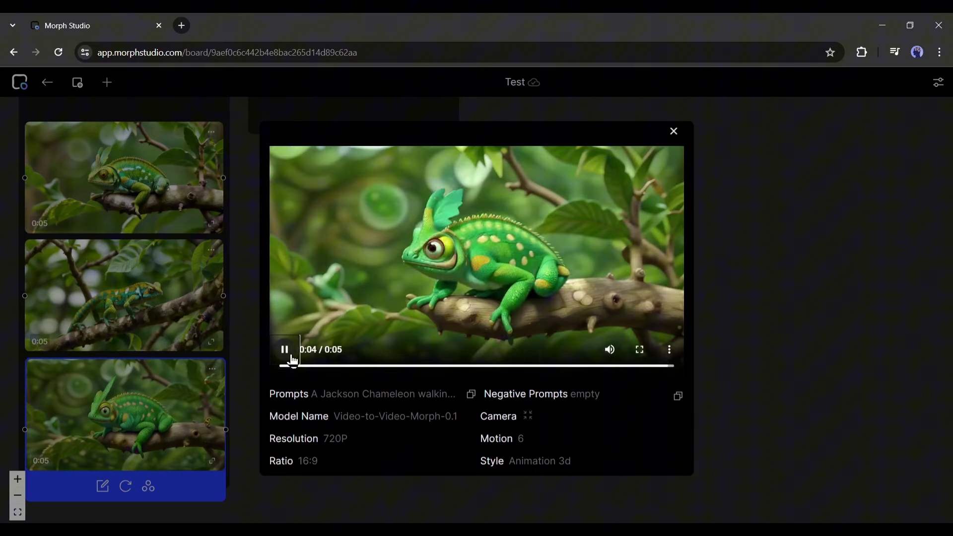
left_click(673, 132)
Step: Add a Shot 2 card to the board and attach the image of the woman singing on a neon-lit street
scroll(290, 365, "up", 4)
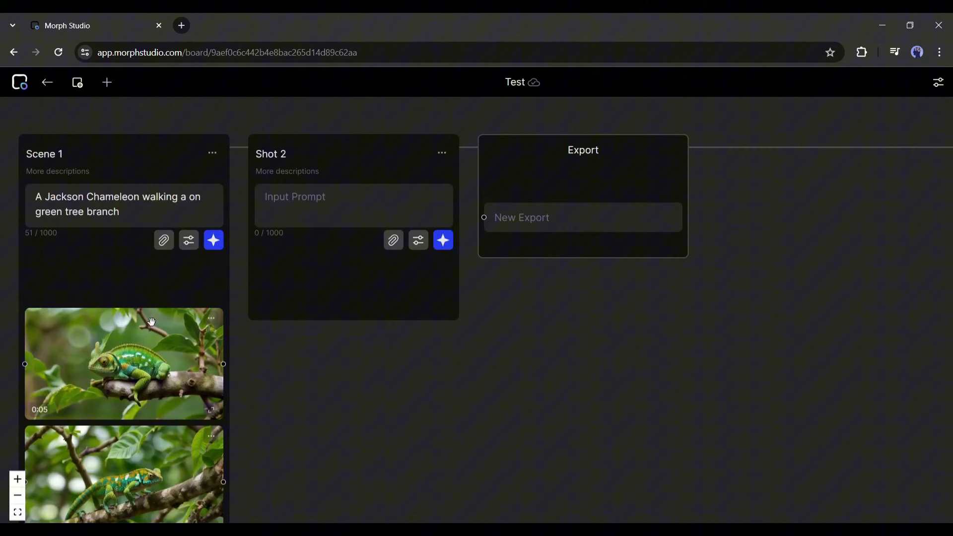
scroll(152, 321, "down", 3)
scroll(113, 452, "up", 2)
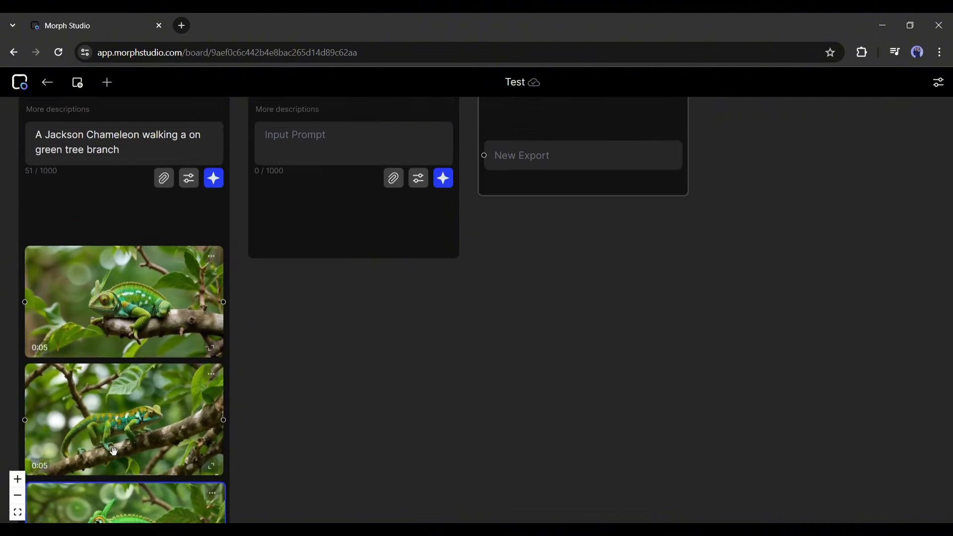
scroll(114, 452, "up", 2)
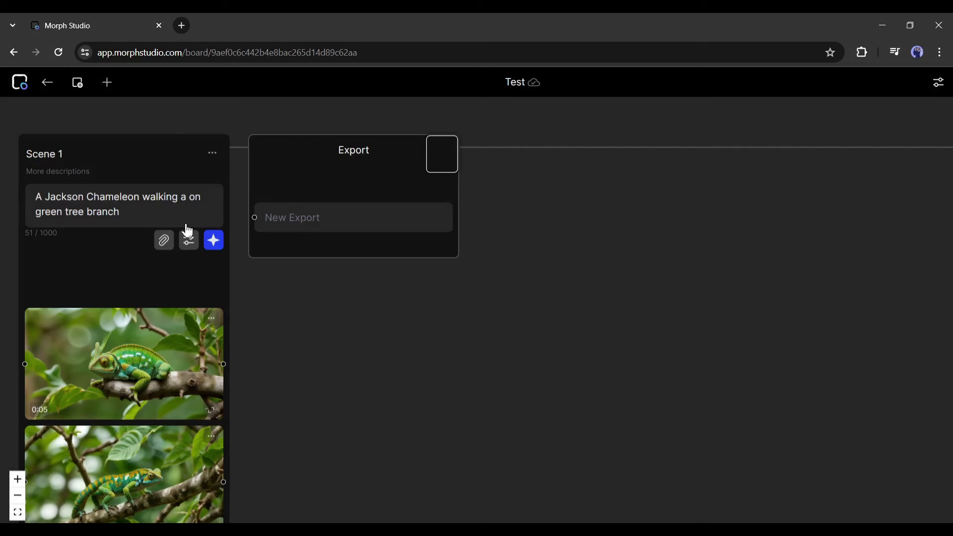
left_click(77, 88)
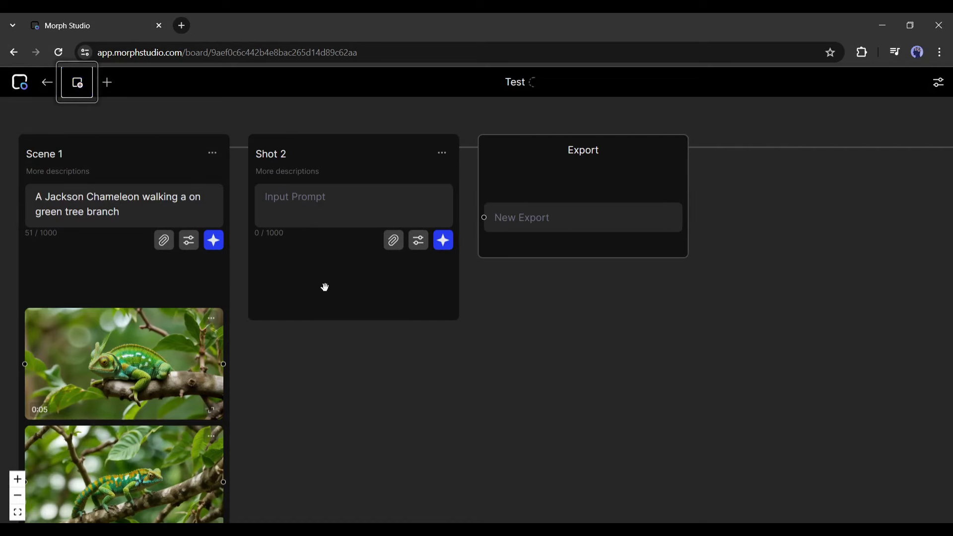
left_click(366, 276)
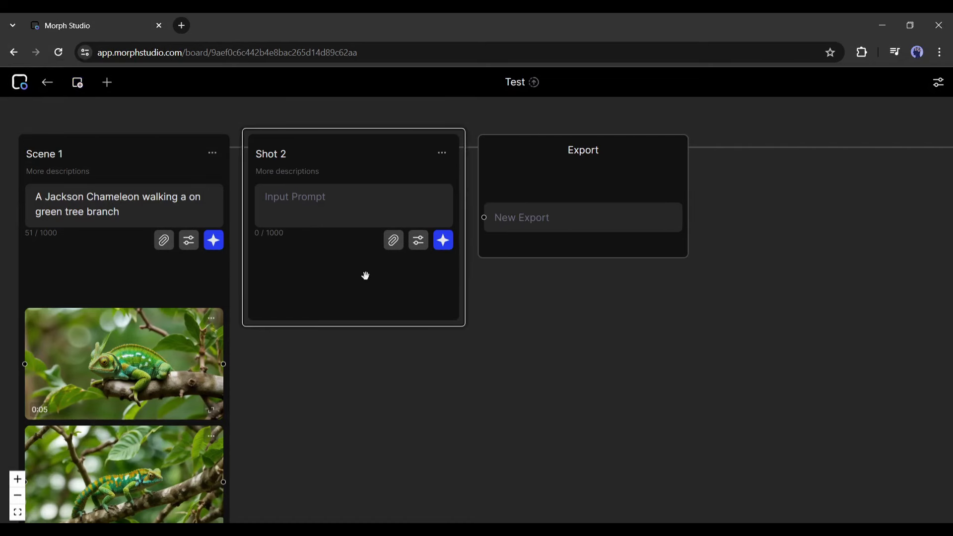
left_click(399, 248)
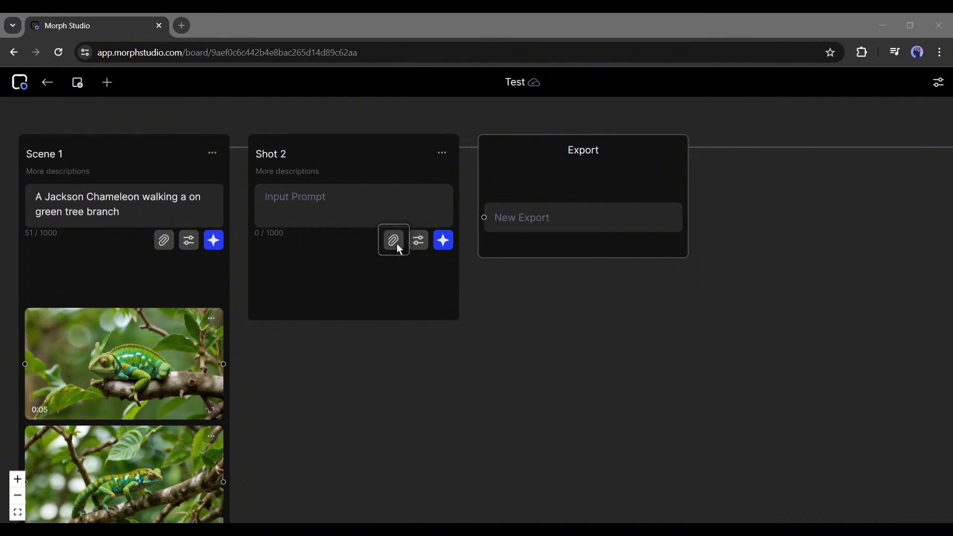
double_click(297, 248)
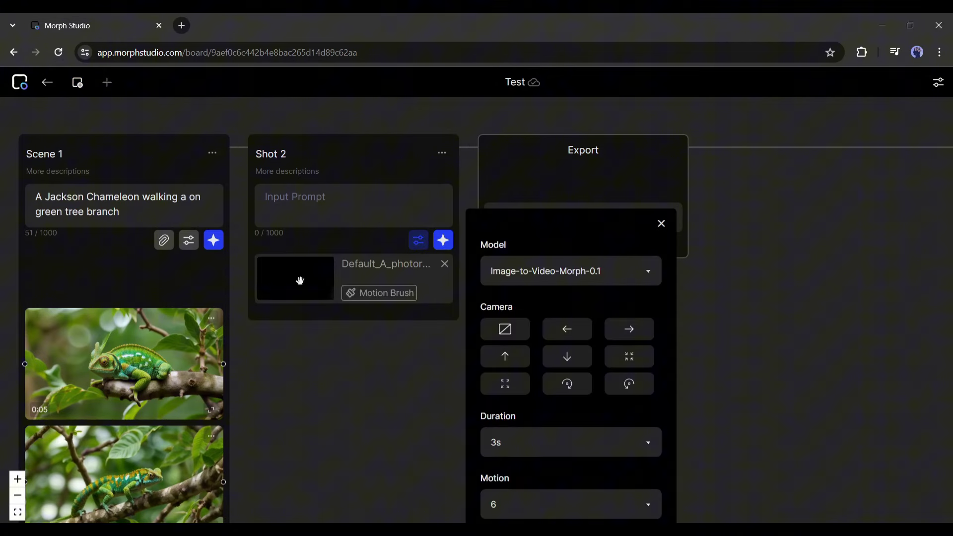
Step: Set Shot 2's camera to rotate_cw, duration to 6s and motion to 8, and generate and preview its image-to-video clip
left_click(418, 240)
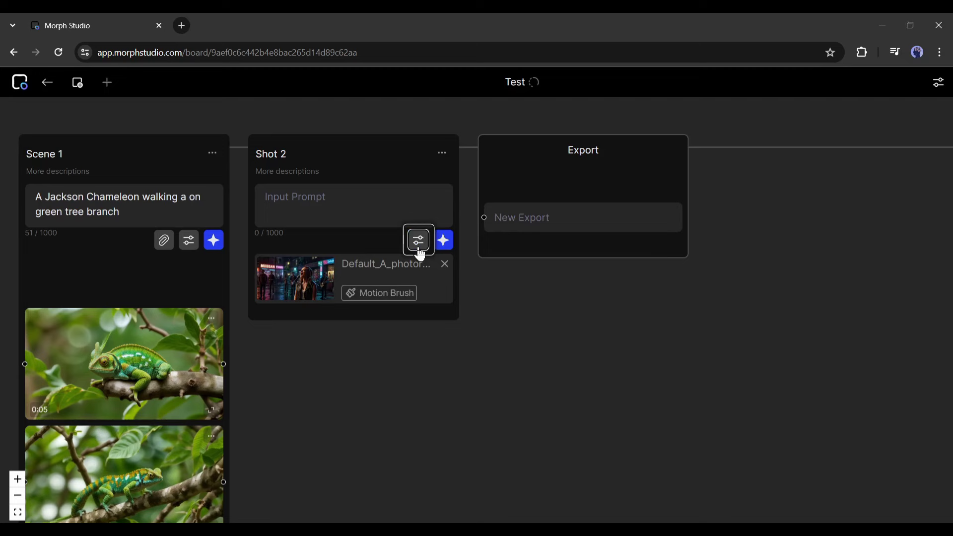
left_click(420, 243)
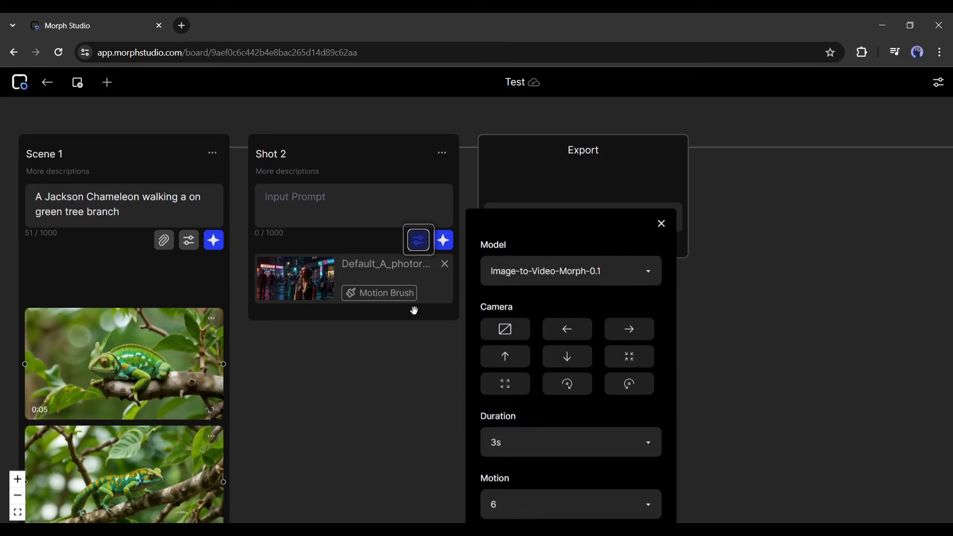
left_click(567, 384)
scroll(627, 392, "down", 1)
left_click(627, 385)
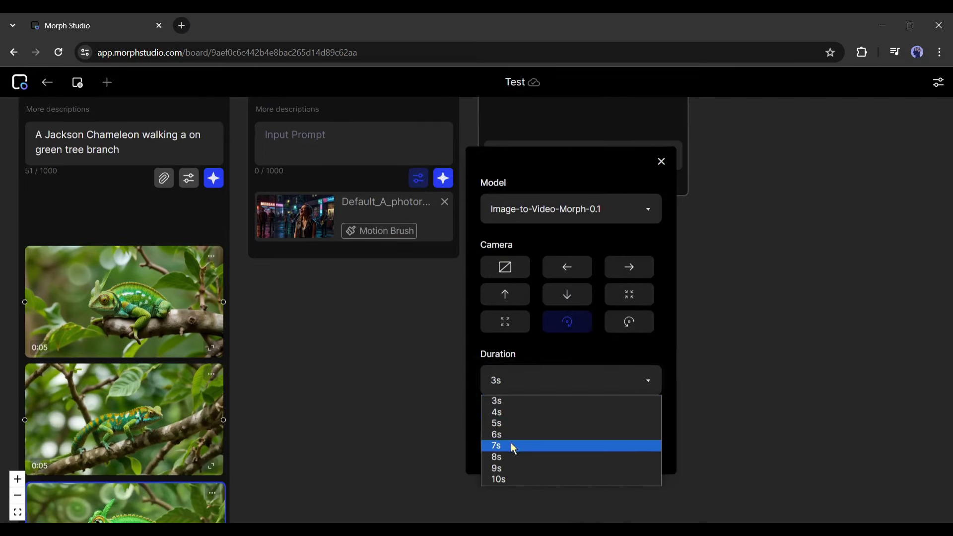
left_click(510, 435)
left_click(568, 445)
left_click(528, 398)
scroll(449, 317, "up", 5)
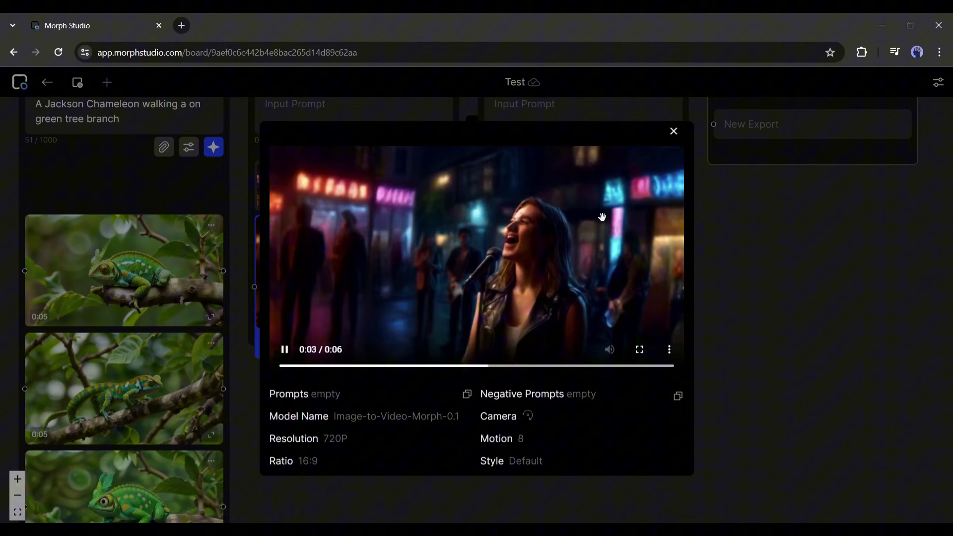
left_click(673, 131)
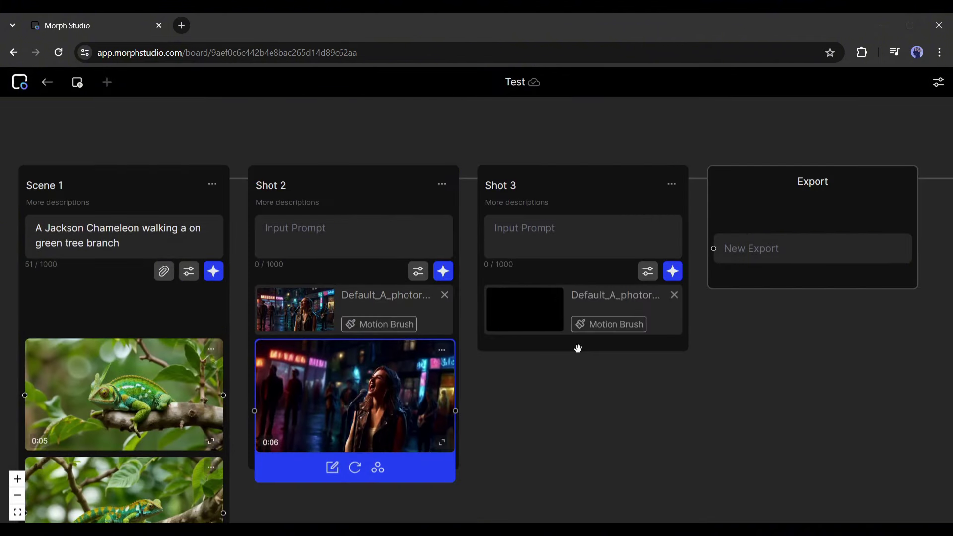
Step: Paint a Motion Brush mask over the singing woman in Shot 3's image
left_click(606, 325)
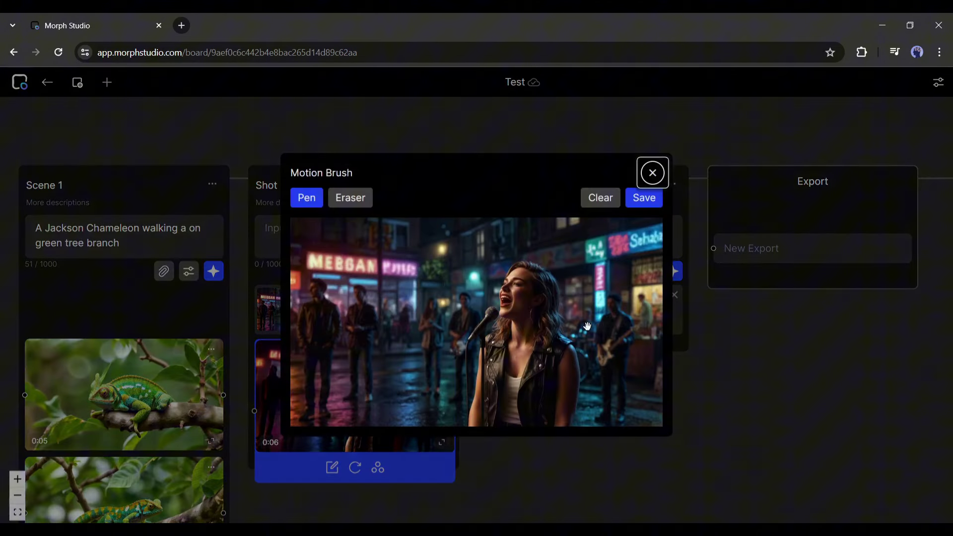
mouse_move(527, 281)
left_mouse_down()
mouse_move(499, 296)
mouse_move(477, 348)
left_mouse_up()
mouse_move(533, 290)
left_mouse_down()
mouse_move(552, 364)
mouse_move(544, 413)
mouse_move(511, 358)
left_mouse_up()
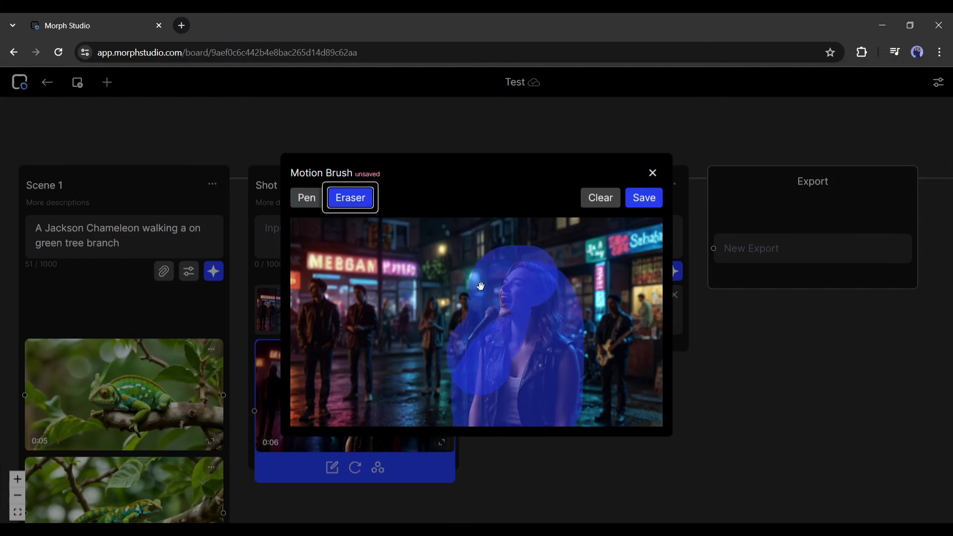
Step: Refine the Motion Brush mask around the singer with the Eraser and Pen, and save it
mouse_move(480, 286)
left_mouse_down()
mouse_move(509, 246)
mouse_move(506, 269)
mouse_move(521, 236)
mouse_move(588, 318)
mouse_move(594, 416)
left_mouse_up()
left_click(306, 198)
left_click(350, 197)
left_click(306, 198)
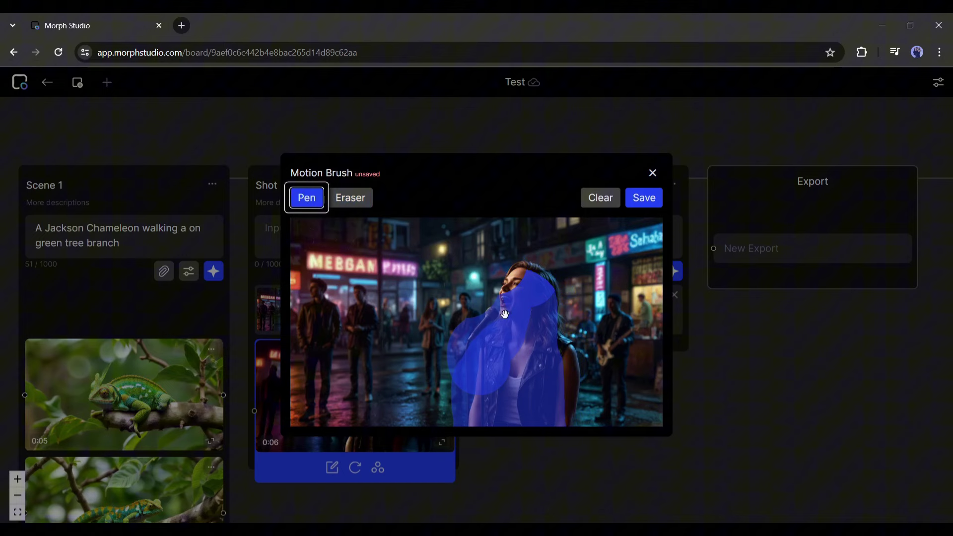
mouse_move(504, 313)
left_mouse_down()
mouse_move(526, 293)
mouse_move(556, 354)
mouse_move(559, 414)
left_mouse_up()
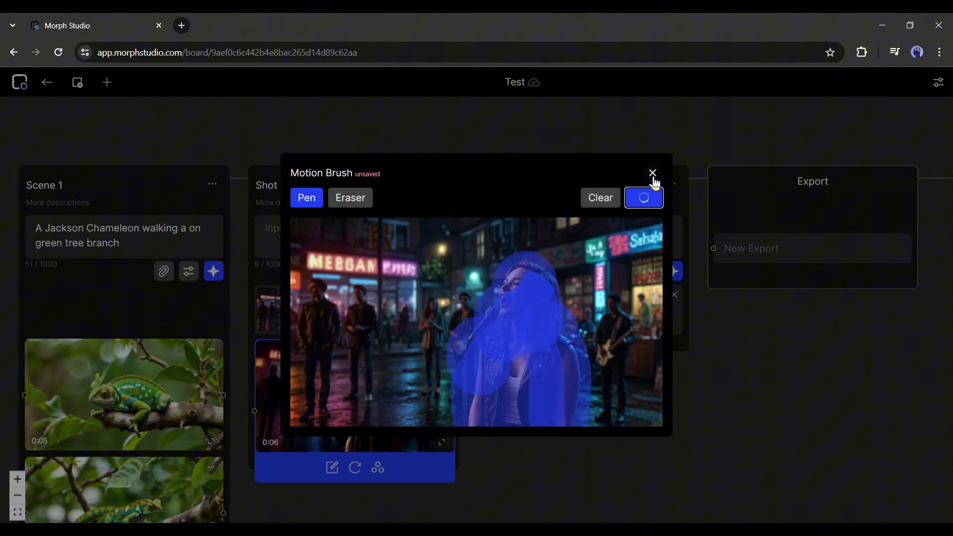
left_click(653, 174)
Step: Set Shot 3's duration to 5s and motion to 8 with no specific camera movement, and generate its Motion Brush clip
left_click(648, 273)
scroll(786, 425, "down", 2)
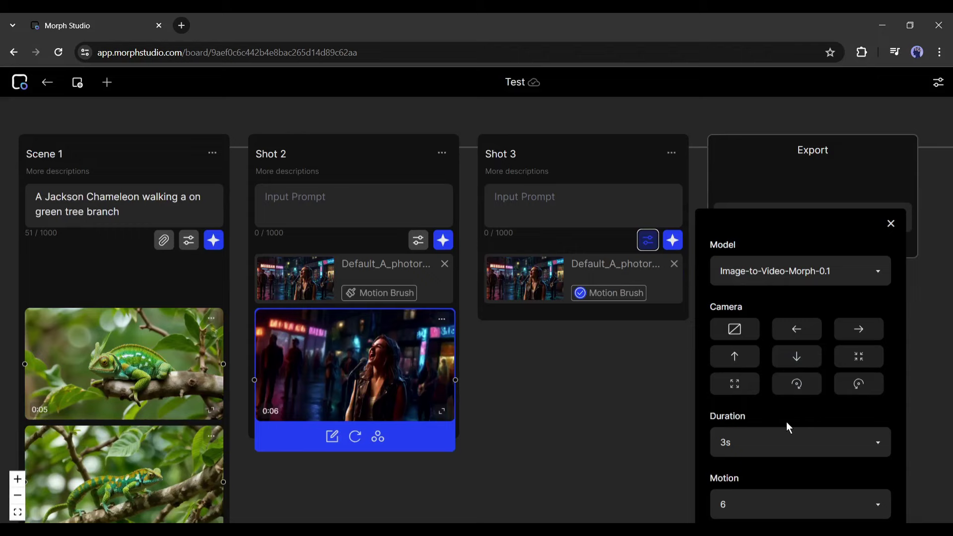
scroll(749, 431, "up", 3)
left_click(858, 340)
left_click(727, 354)
left_click(673, 305)
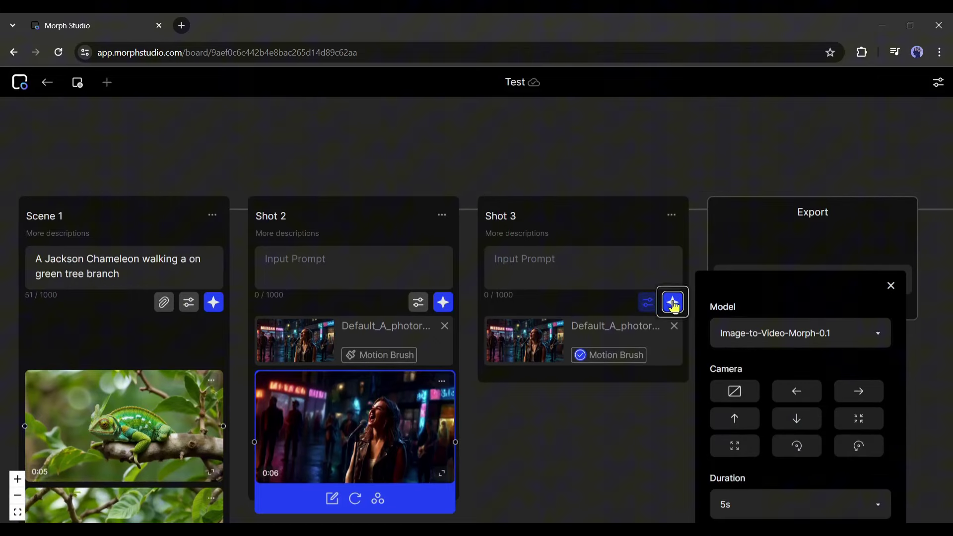
left_click(890, 286)
scroll(834, 387, "down", 2)
scroll(839, 389, "up", 1)
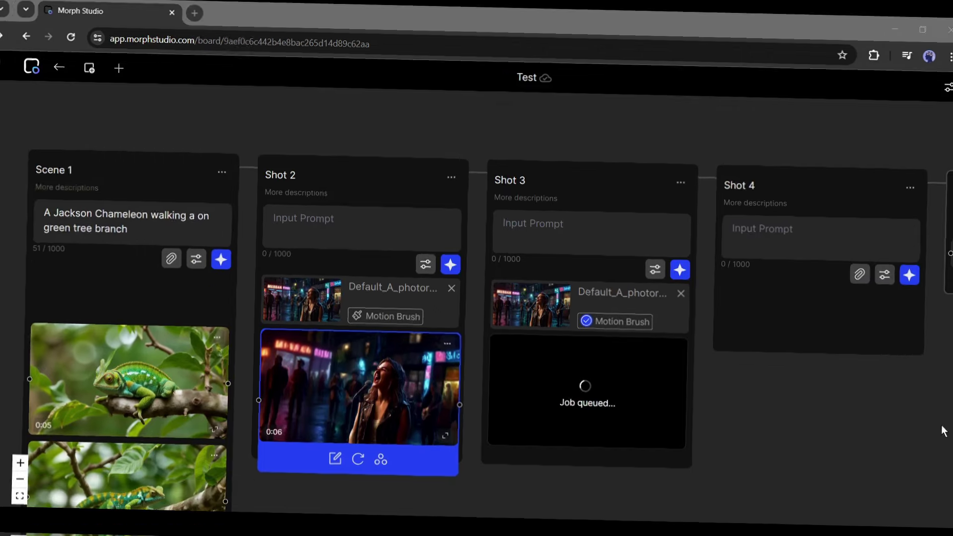
Step: Open Shot 3's generated clip in the enlarged preview, play it, and close the preview
left_click(674, 441)
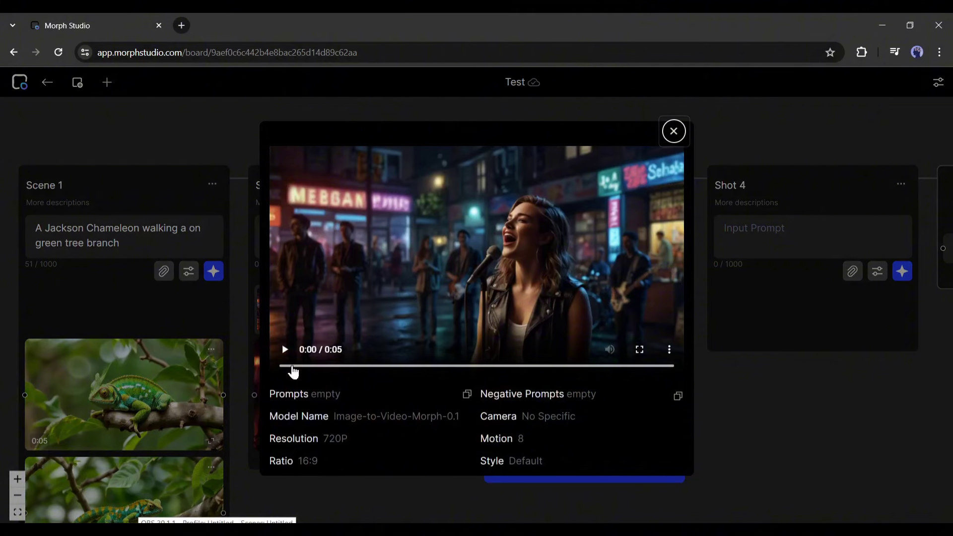
left_click(288, 351)
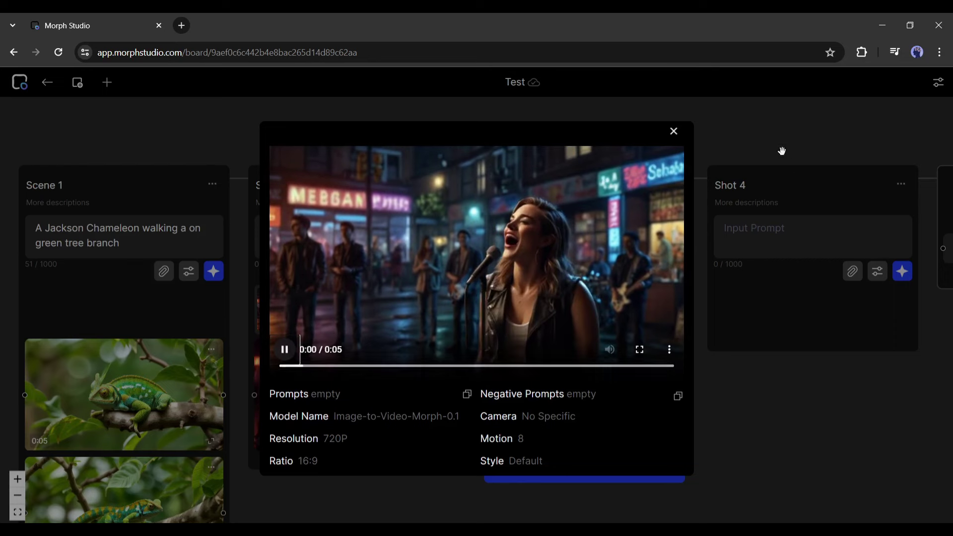
left_click(674, 132)
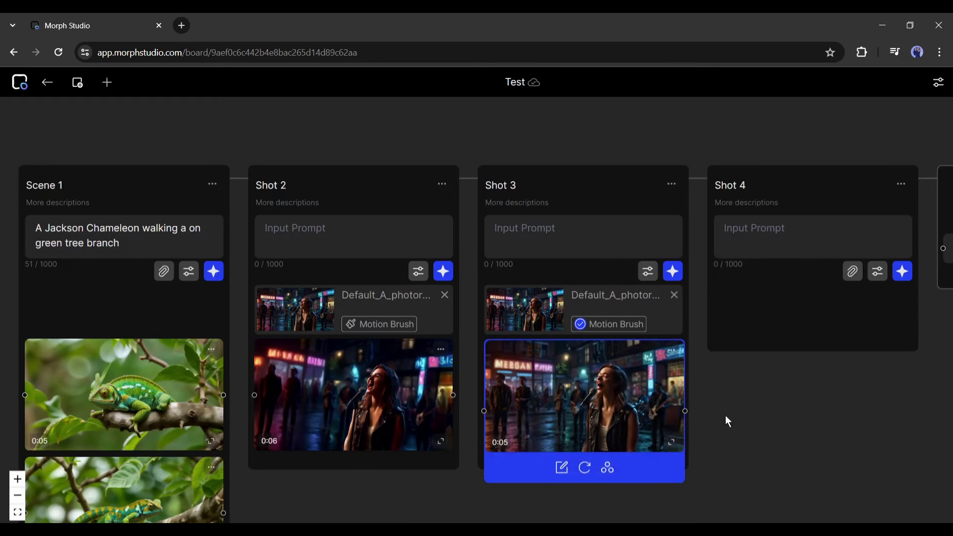
Step: Connect Scene 1's first chameleon clip directly to Export and open its download options, closing them without downloading
scroll(728, 421, "down", 4)
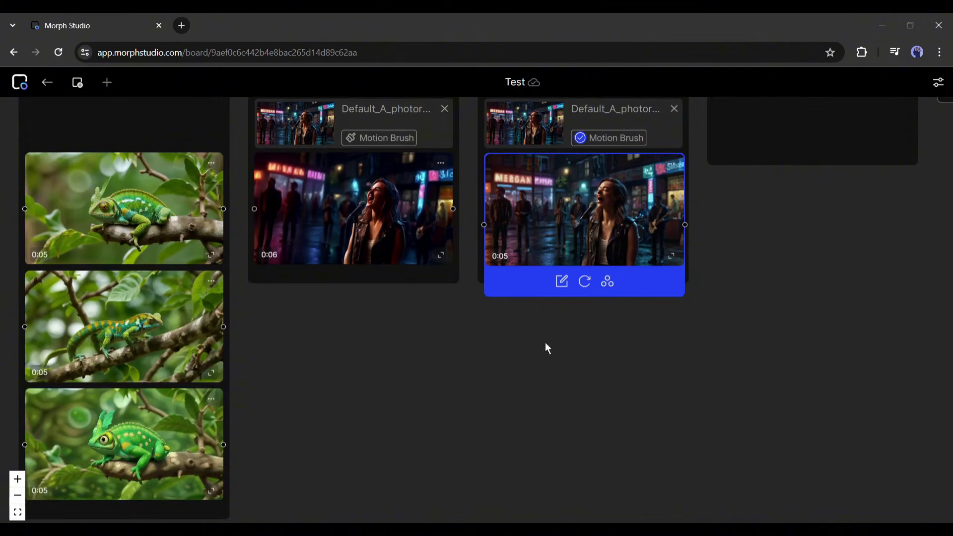
scroll(277, 394, "down", 1)
scroll(256, 404, "up", 2)
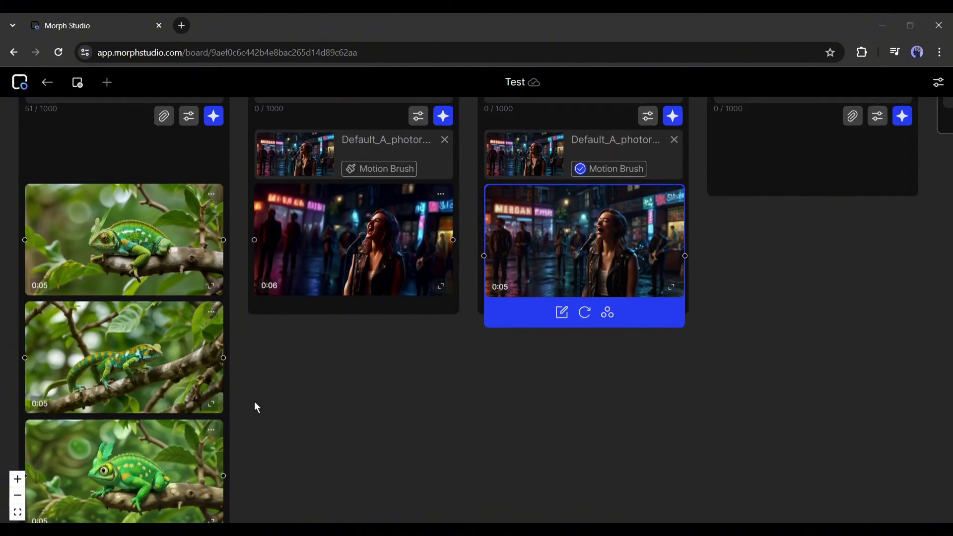
scroll(255, 405, "down", 2)
scroll(255, 403, "up", 5)
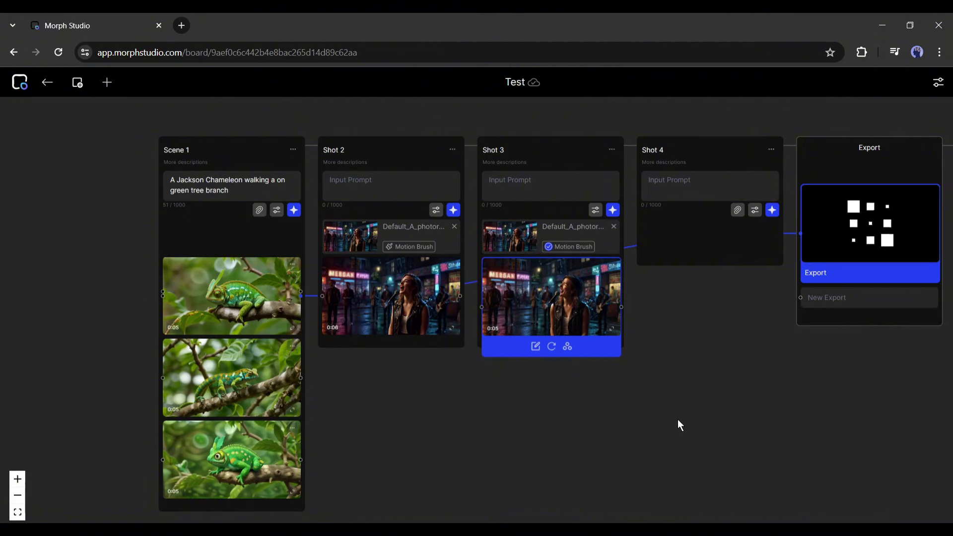
left_click(228, 299)
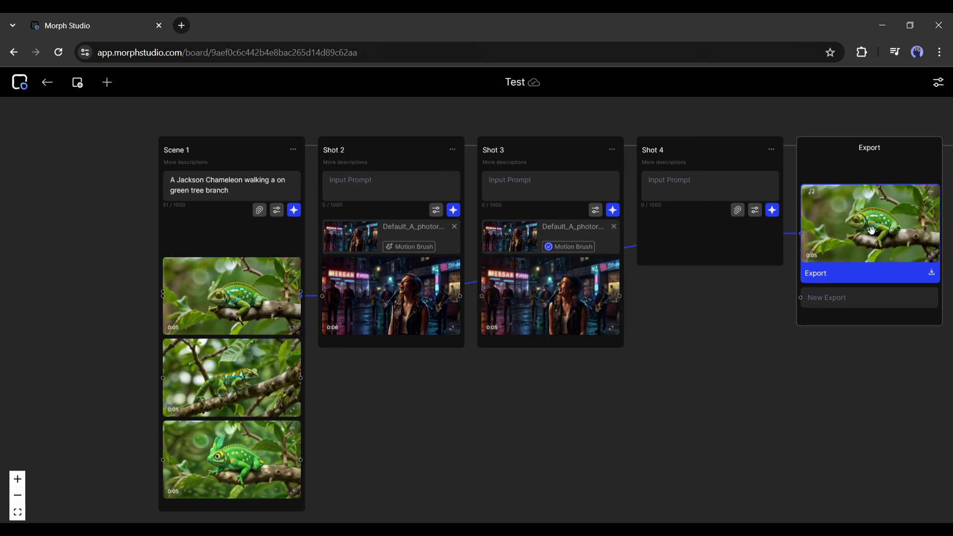
left_click(932, 273)
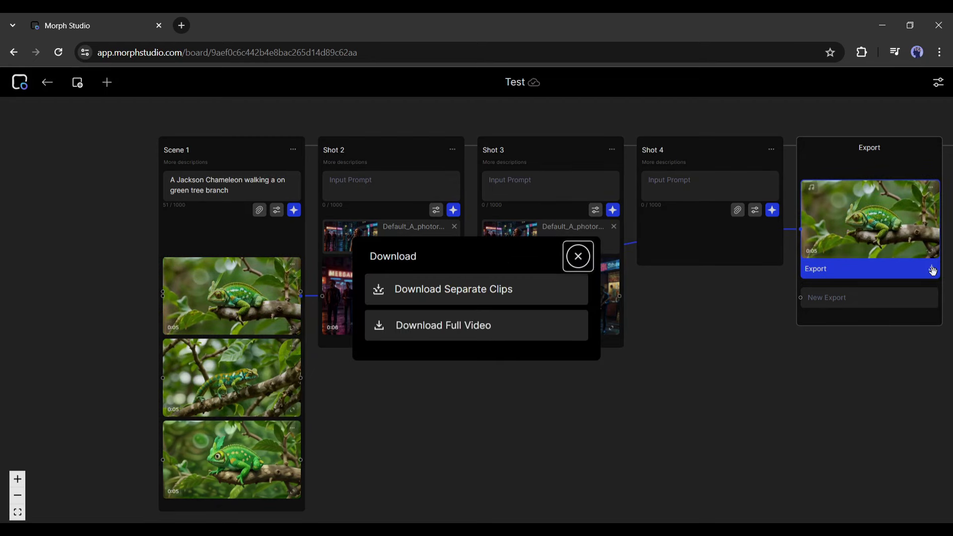
left_click(578, 257)
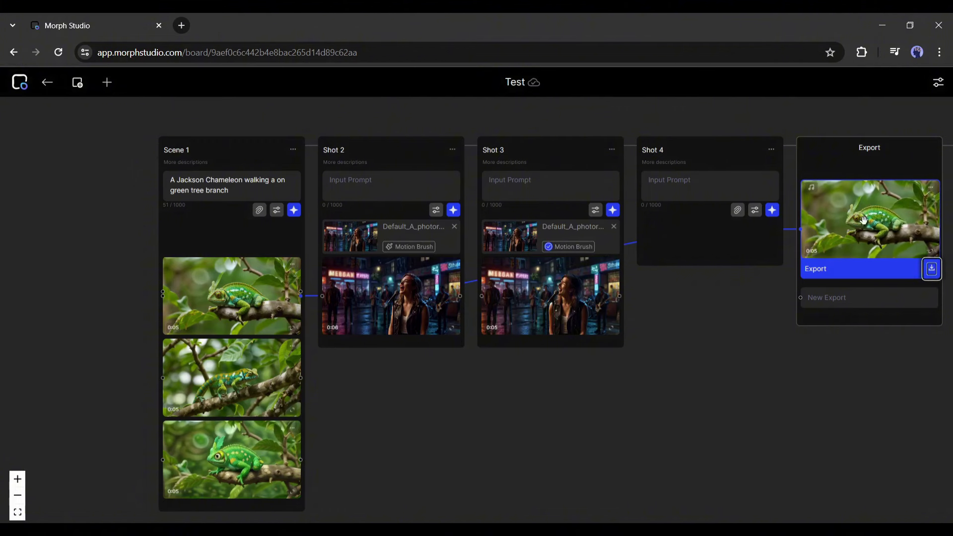
Step: Replace the direct Export link with a chain from the second chameleon clip through Shot 2 and Shot 3 to Export, and download the video
left_click(629, 246)
left_click(549, 267)
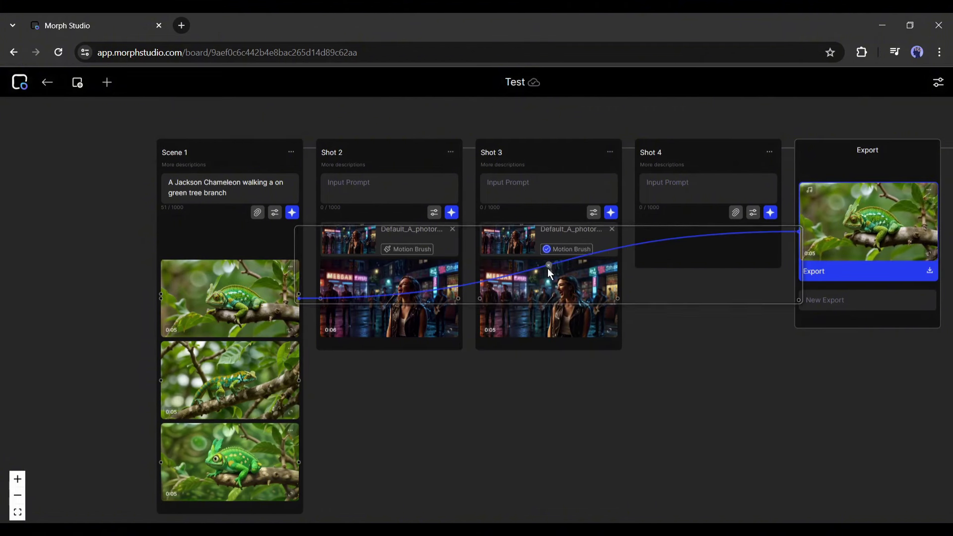
left_click(549, 266)
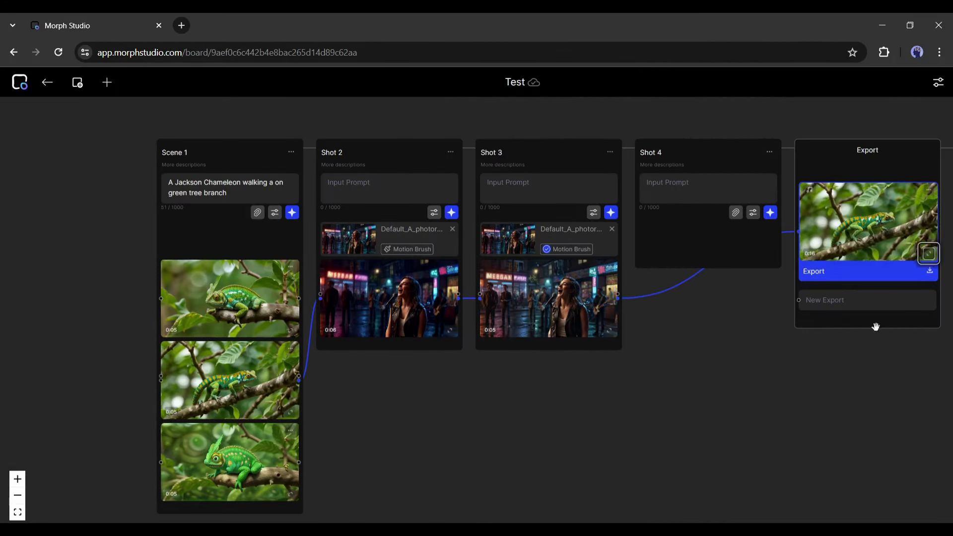
left_click(929, 272)
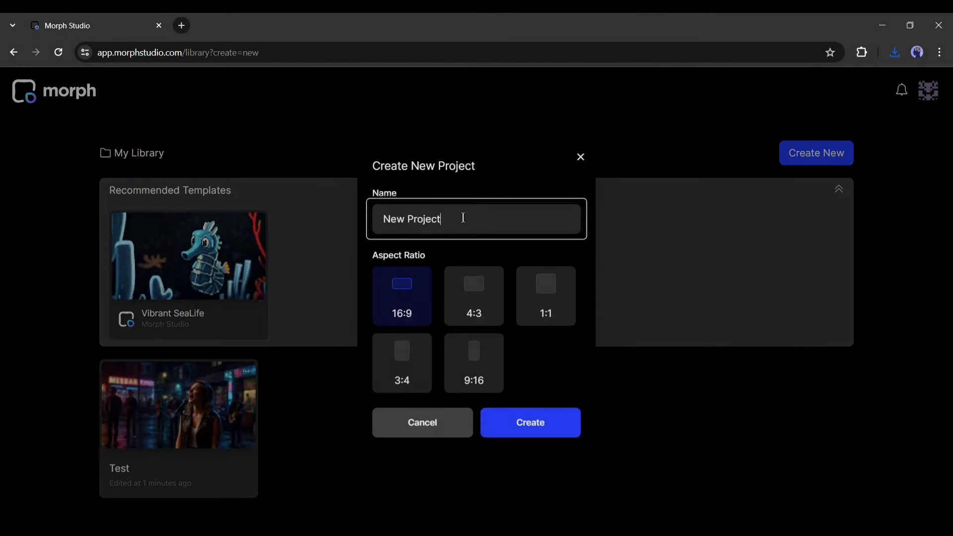
Step: Create a new project named Test 2 with a 16:9 aspect ratio
key("ctrl+a")
type("Test 2")
left_click(570, 424)
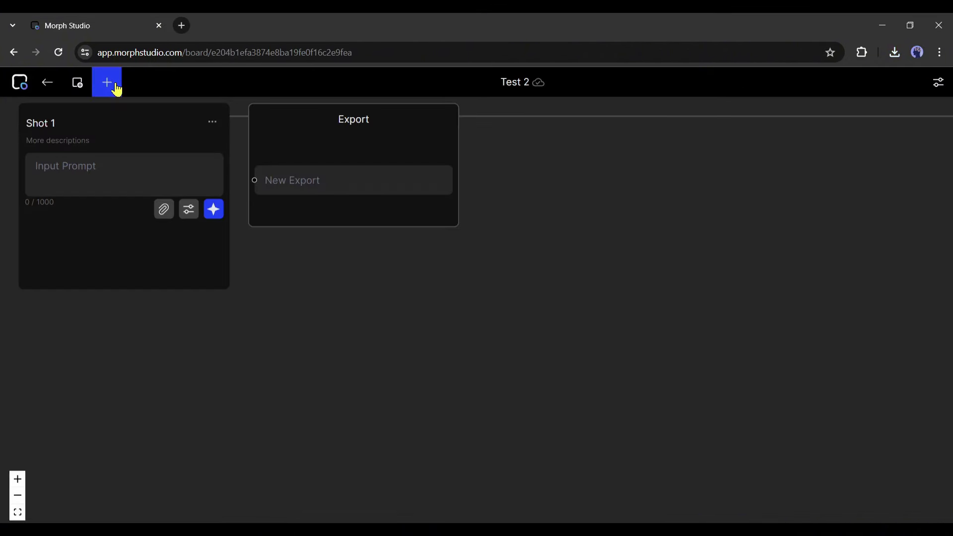
Step: Batch upload five images from the AI Song folder: the street singer (so_2), the old radio and the three vintage car pictures
left_click(116, 89)
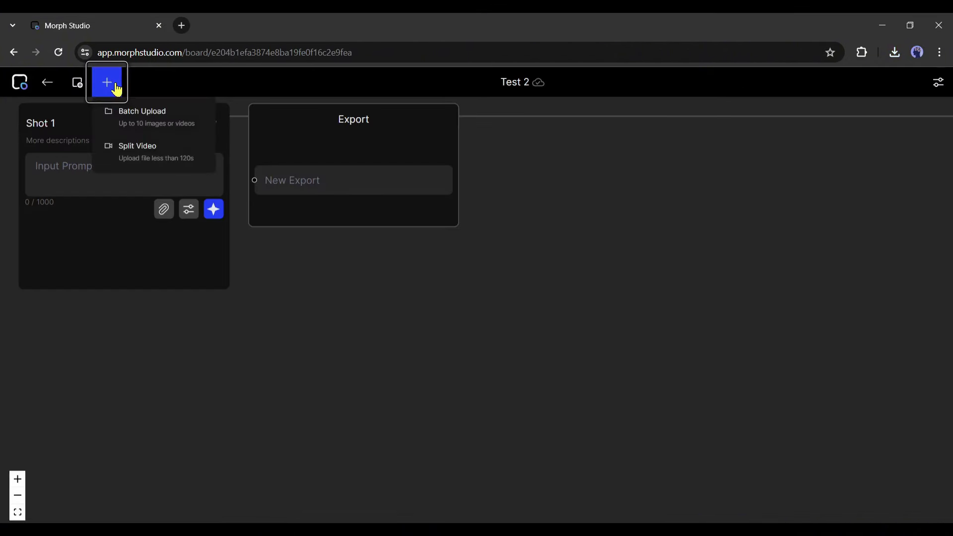
left_click(141, 124)
left_click(473, 303)
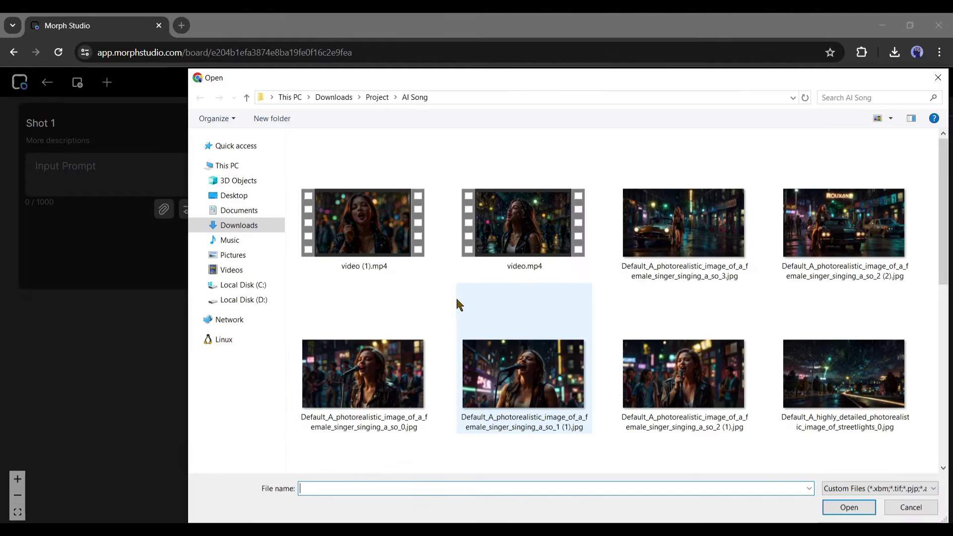
scroll(413, 298, "down", 6)
left_click(660, 420)
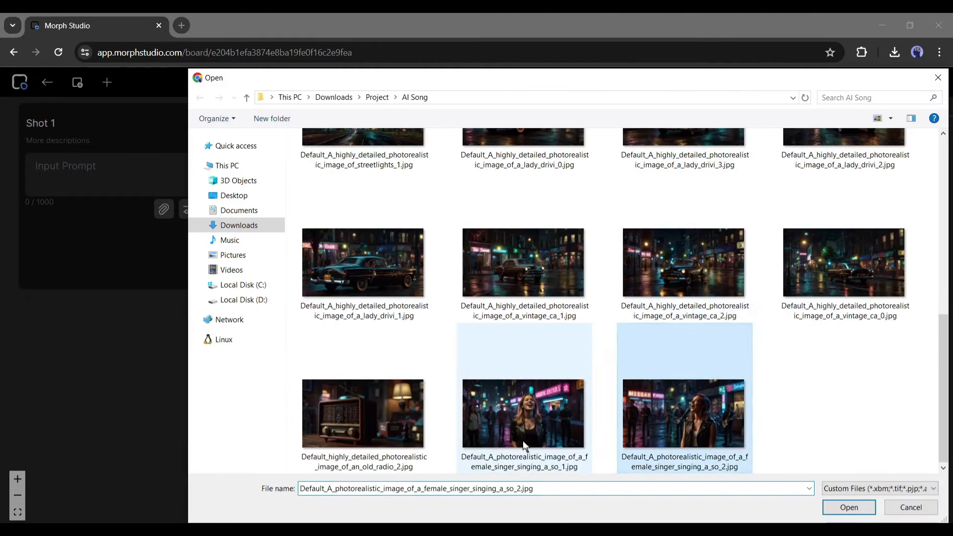
left_click(369, 414, "ctrl")
left_click(829, 271, "ctrl")
left_click(682, 271, "ctrl")
left_click(541, 272, "ctrl")
left_click(856, 511)
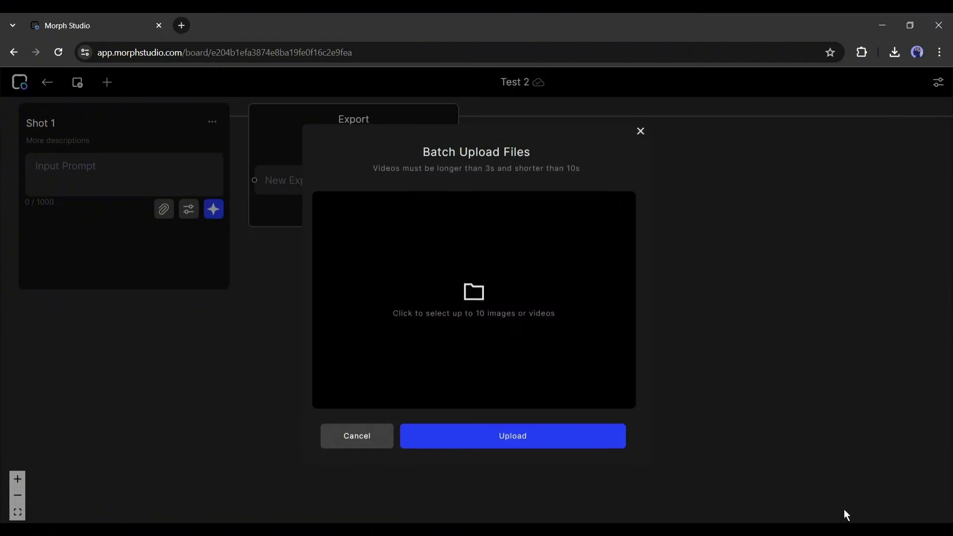
left_click(486, 441)
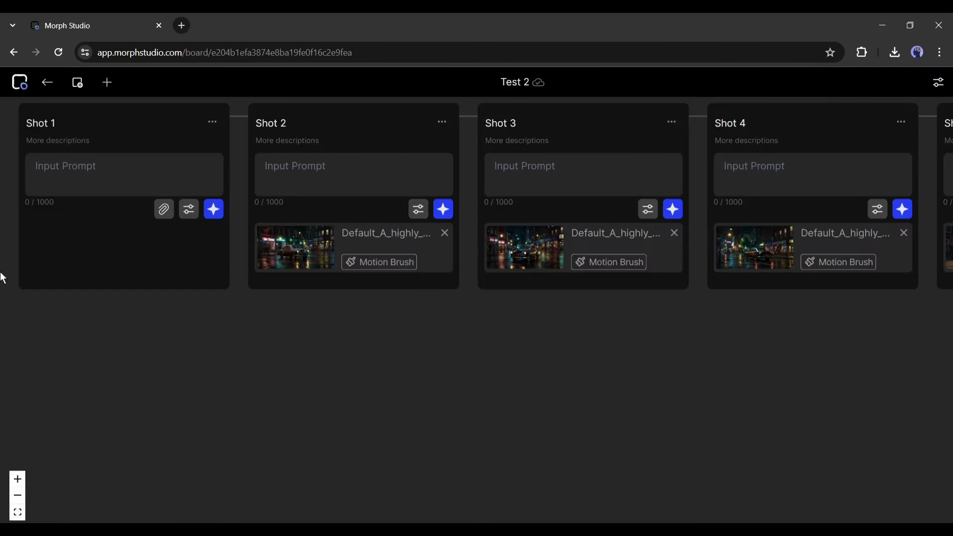
Step: Delete the empty Shot 1 card and reorder the rest as Shot 6, Shot 5, Shot 3, Shot 2, Shot 4
left_click(17, 495)
left_click(18, 495)
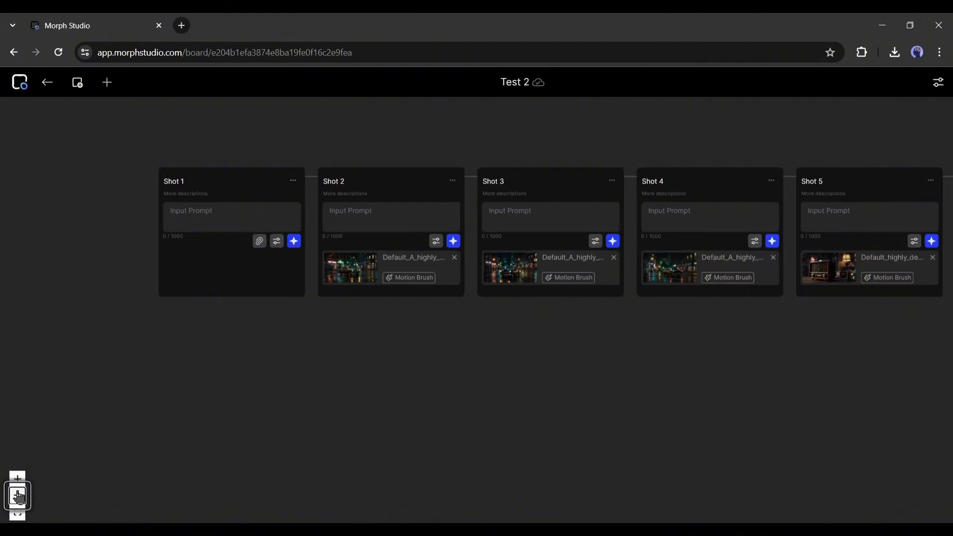
left_click(17, 495)
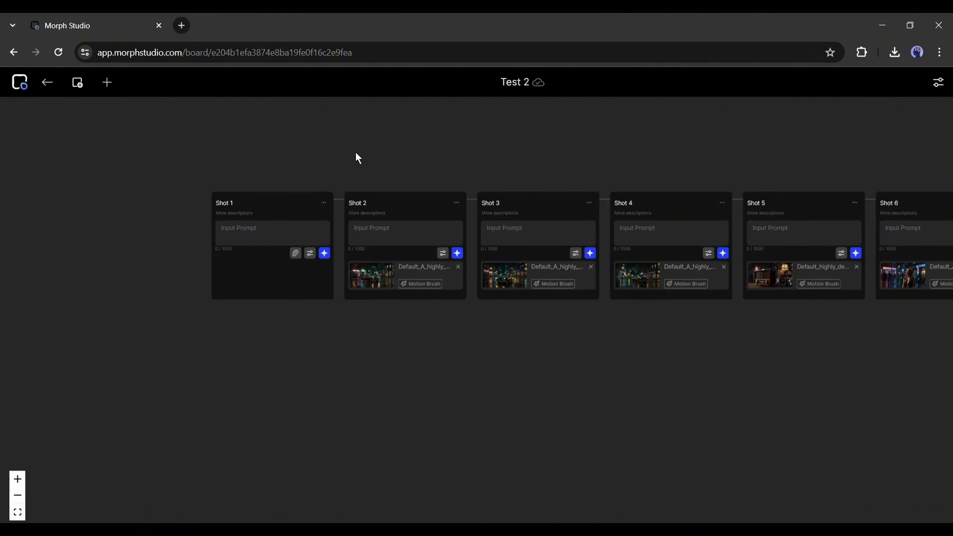
left_click_drag(355, 152, 154, 152)
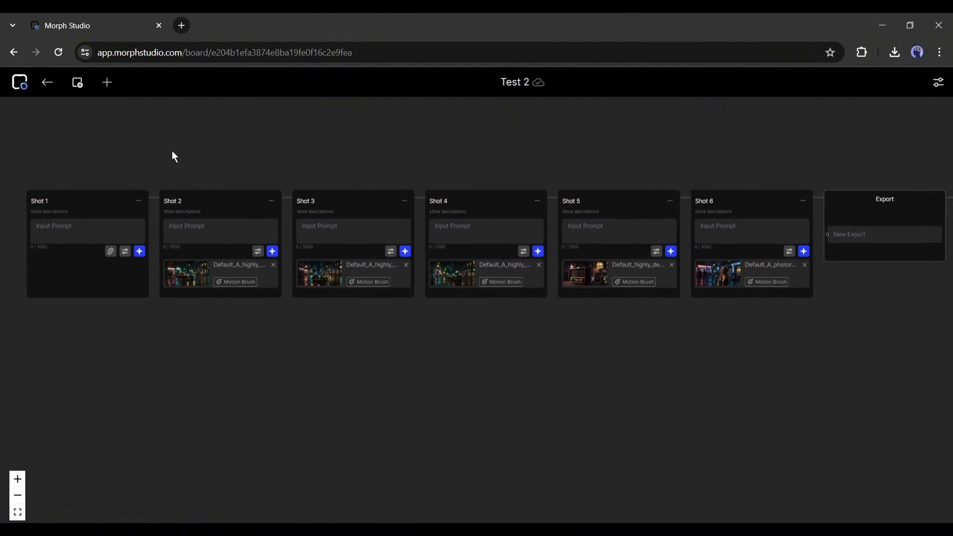
left_click(17, 479)
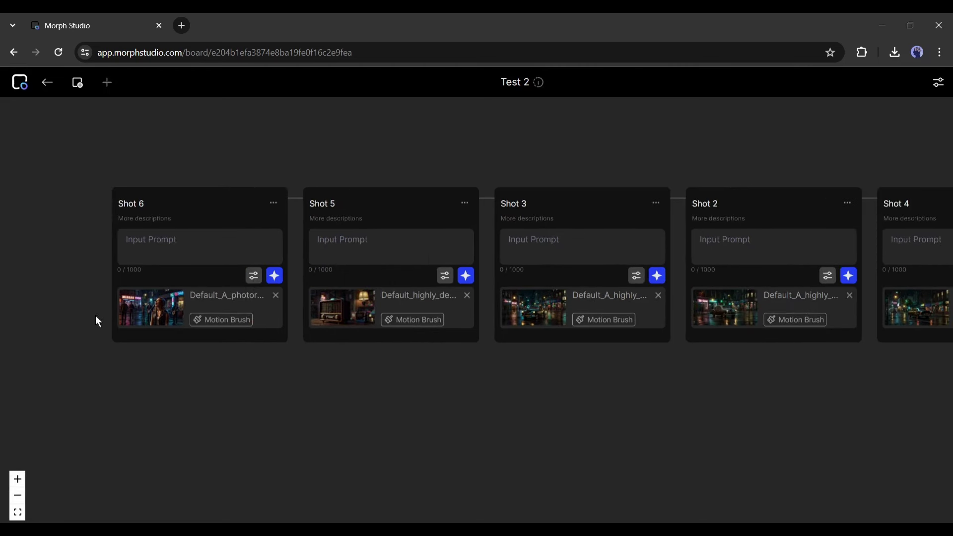
Step: Give Shot 6 the prompt "A lady street singer", choose its duration and motion settings, and generate its clip
left_click(255, 279)
left_click(335, 440)
left_click(332, 370)
left_click(334, 494)
left_click(332, 453)
left_click(456, 262)
Step: Generate Shot 5's clip with the prompt "a vintage radio", the inward-arrows camera movement, duration 6s and motion 8
left_click(382, 253)
type("a vintage radio")
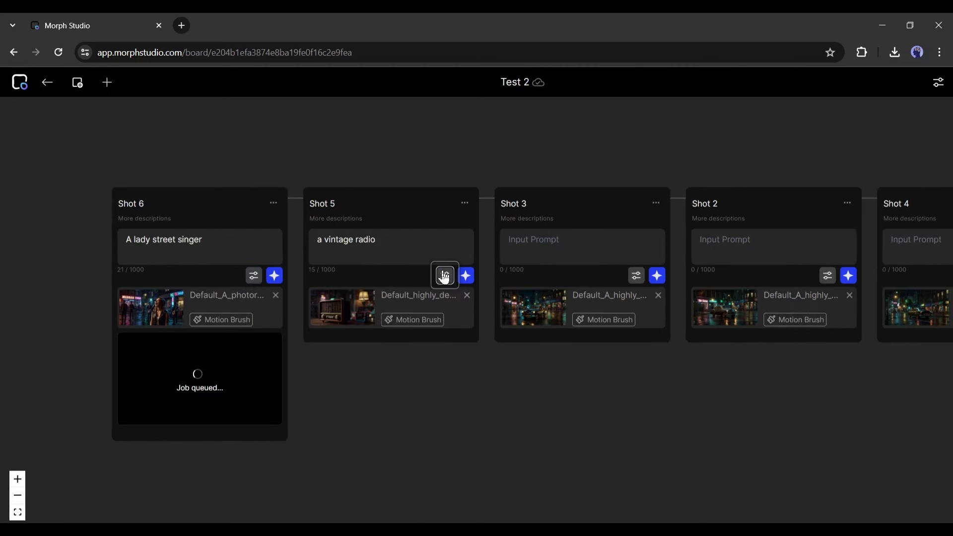
left_click(444, 276)
left_click(546, 444)
left_click(538, 378)
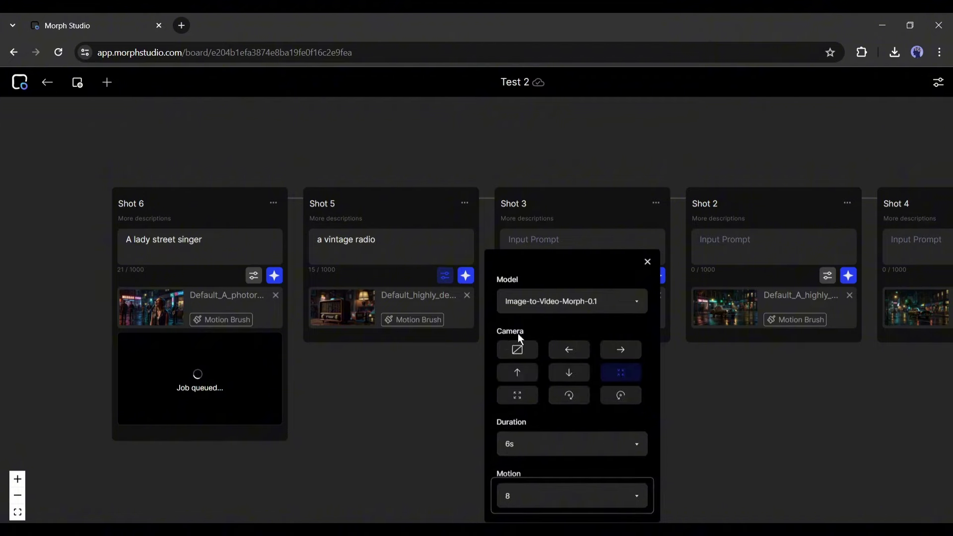
left_click(646, 263)
left_click(468, 279)
Step: Generate the vintage car clips for Shot 3, Shot 2 and Shot 4
left_click_drag(913, 166, 622, 180)
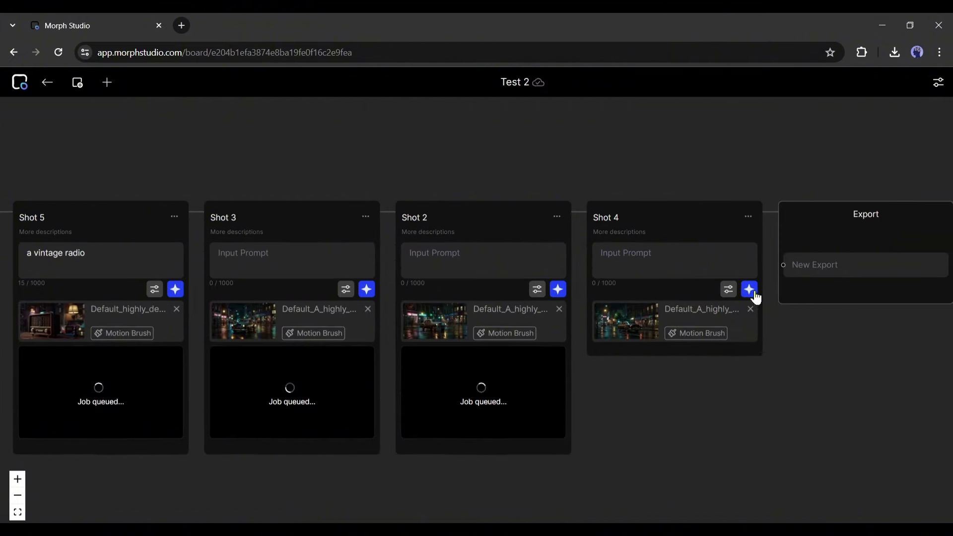
left_click(751, 293)
left_click_drag(427, 218, 457, 215)
scroll(389, 240, "left", 3)
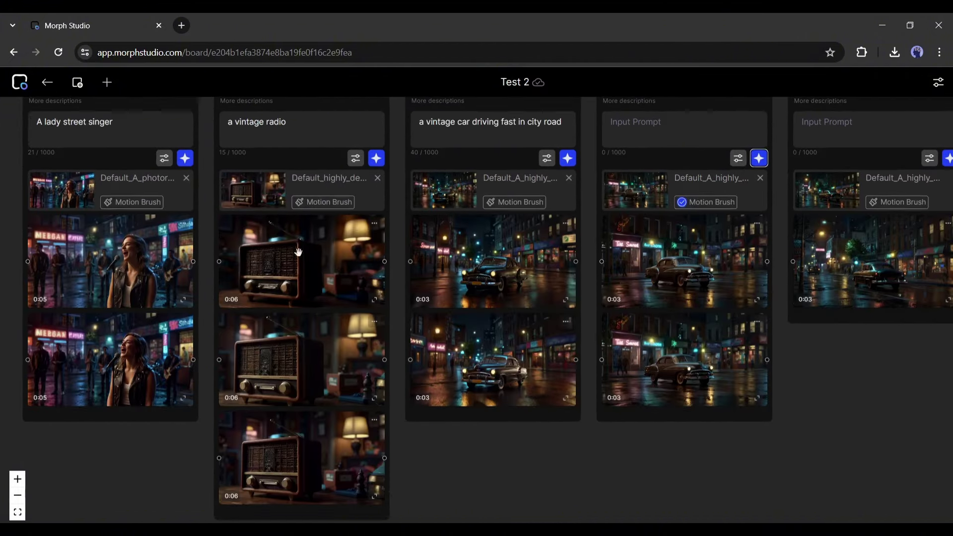
Step: Link Shot 6's first clip, Shot 5's second, Shot 3's first, Shot 2's second and Shot 4's clip in sequence to Export
scroll(135, 392, "down", 1)
scroll(135, 392, "up", 2)
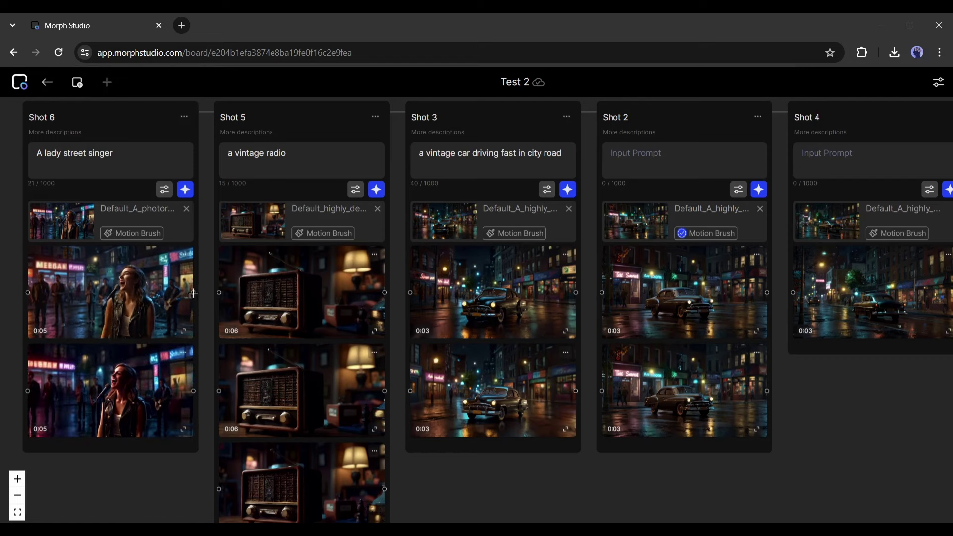
left_click_drag(221, 293, 218, 399)
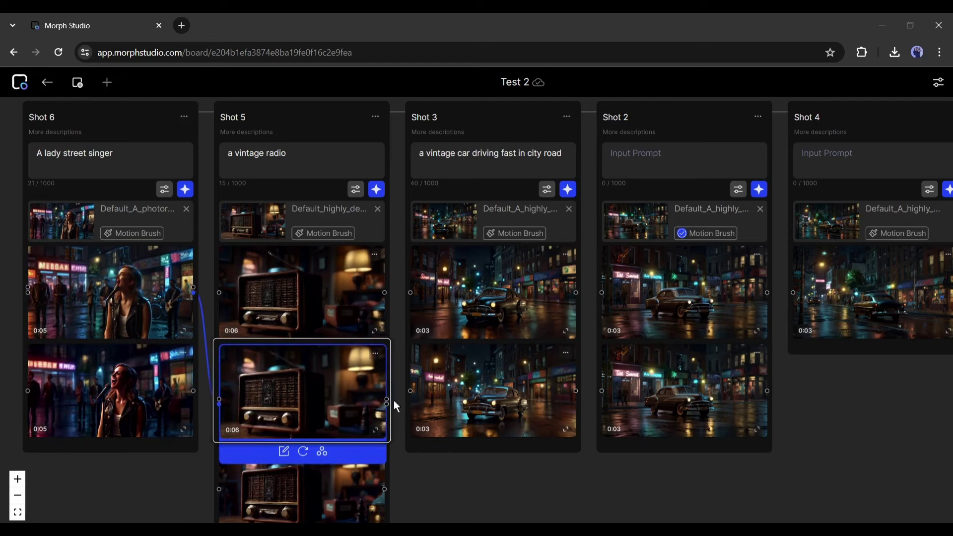
left_click(455, 303)
left_click(766, 403)
left_click_drag(948, 386, 600, 421)
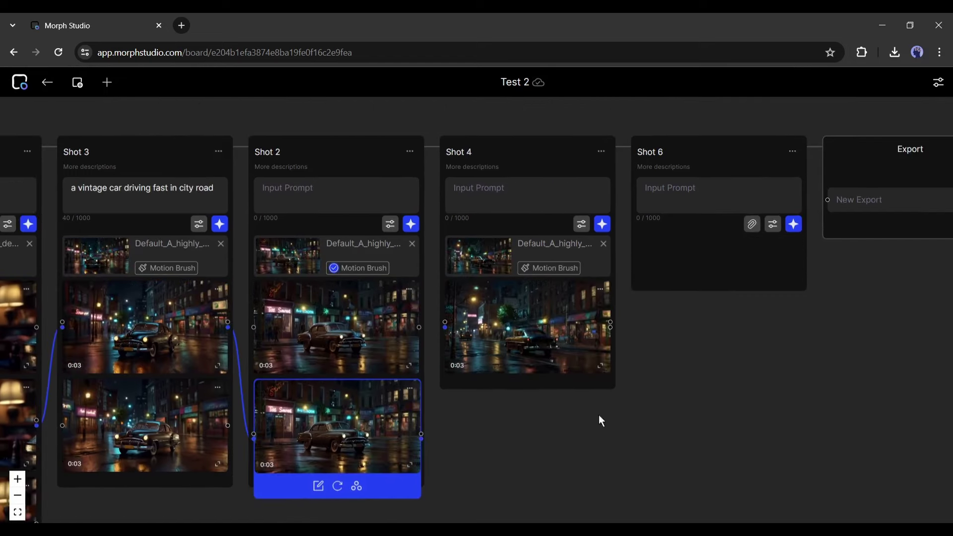
left_click_drag(610, 325, 826, 308)
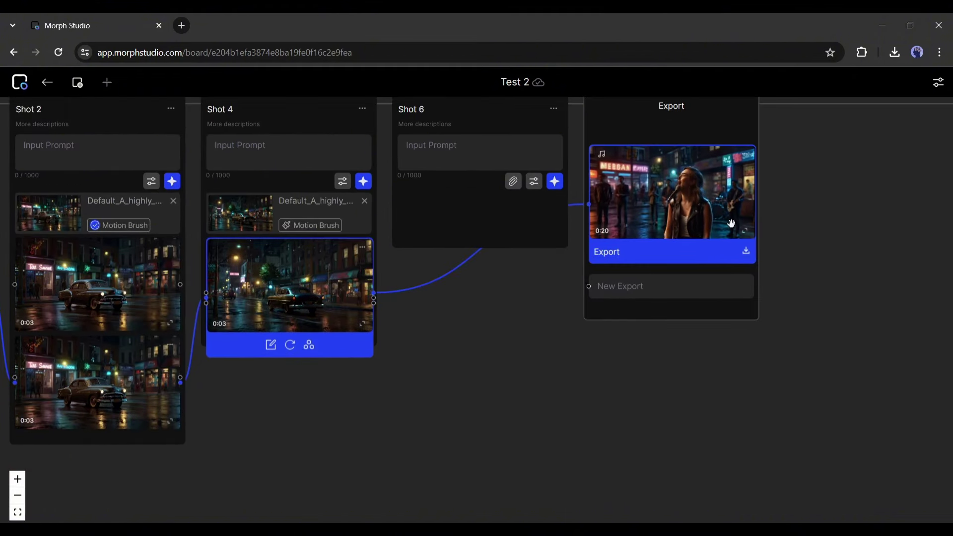
Step: Preview the exported sequence and download it as a full video
left_click(731, 223)
left_click(337, 369)
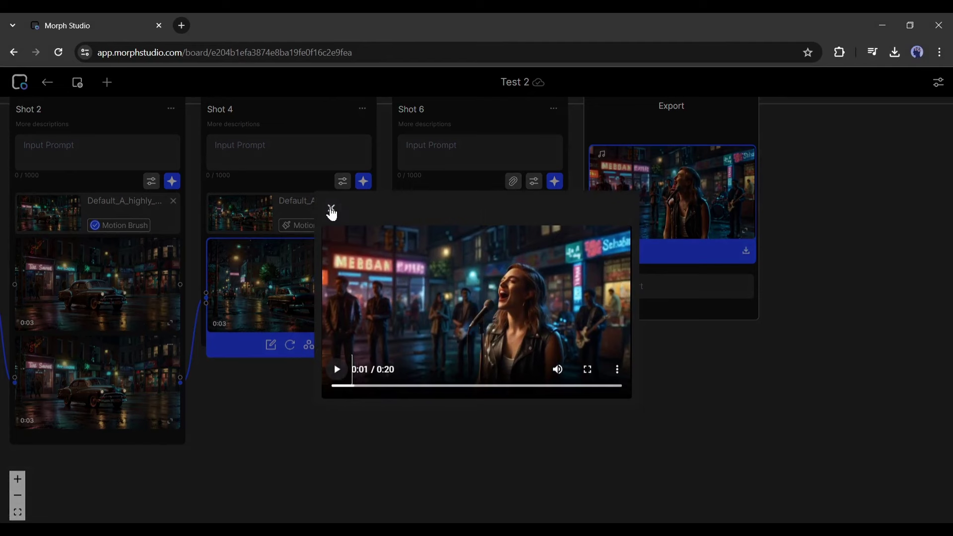
left_click(331, 208)
left_click(747, 258)
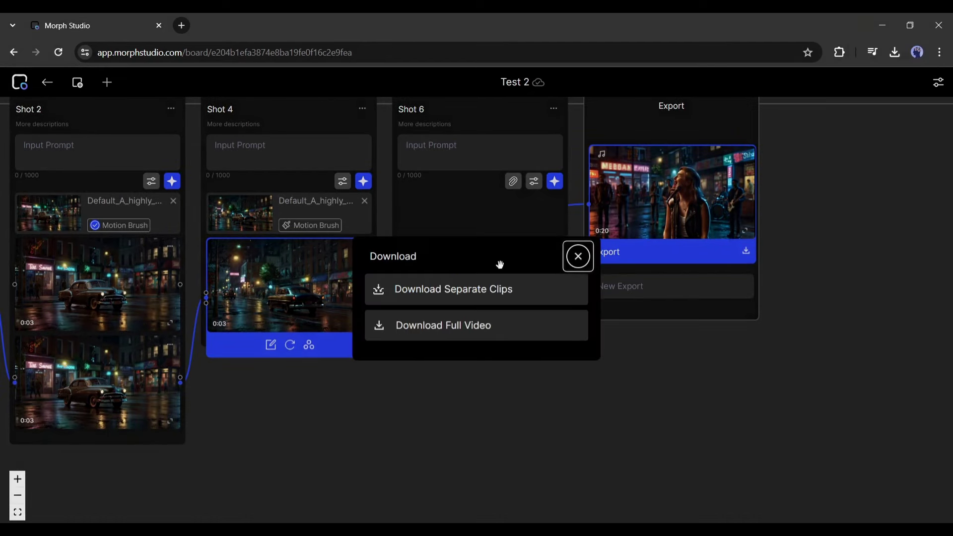
left_click(587, 322)
left_click(859, 301)
scroll(680, 317, "up", 9)
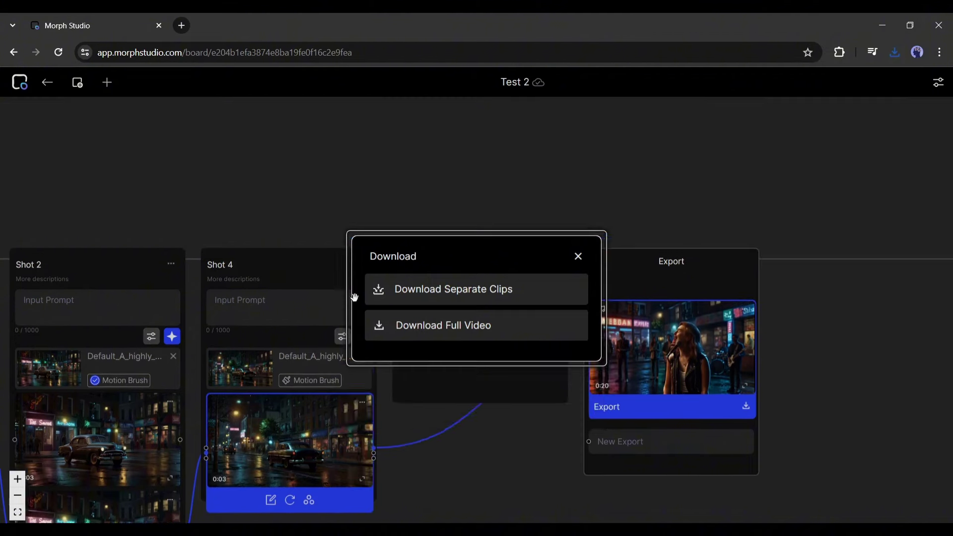
left_click(644, 339)
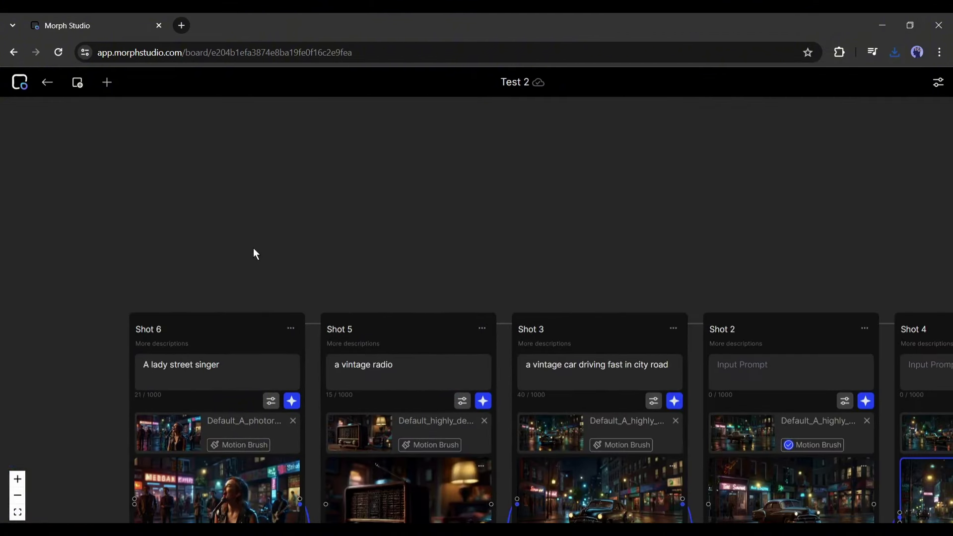
Step: View the complete chain of shots from Shot 6 to Export, and return to the Morph Studio home page
scroll(55, 351, "down", 5)
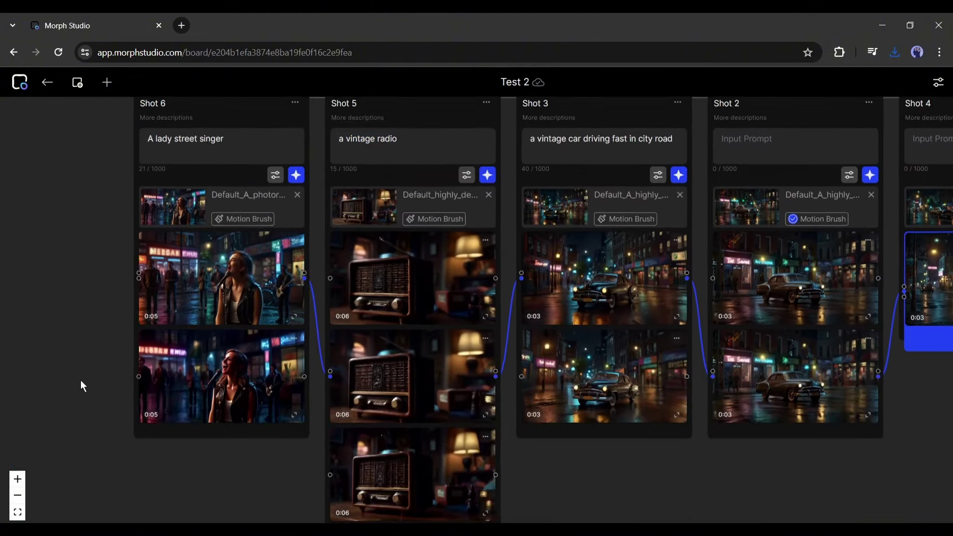
left_click(18, 496)
left_click(19, 496)
left_click(18, 496)
left_click_drag(630, 370, 487, 446)
scroll(397, 198, "down", 1)
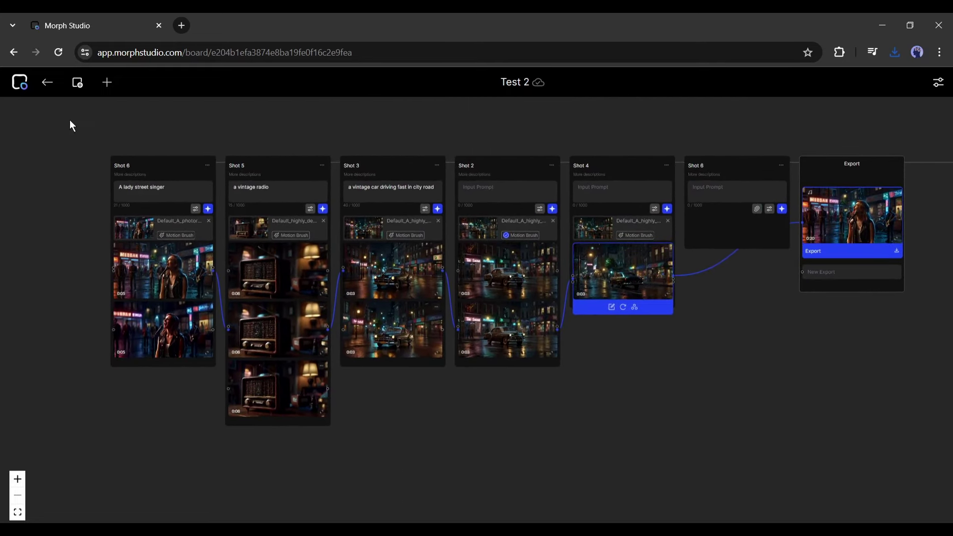
left_click(18, 85)
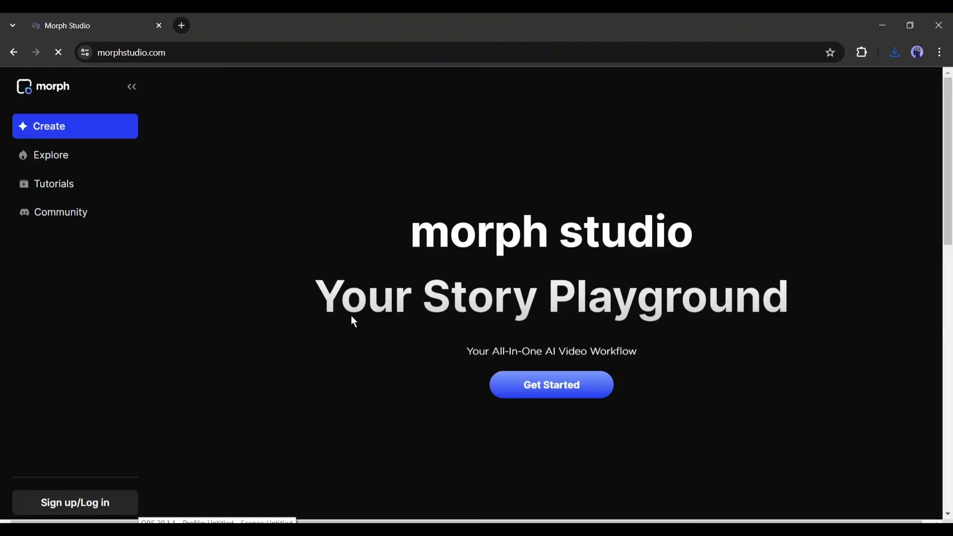